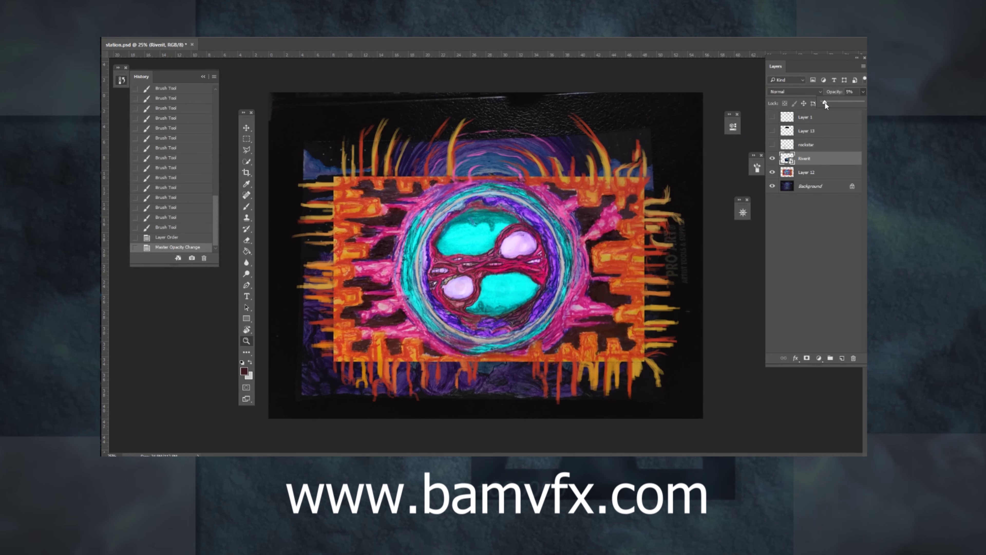
Flip the canvas horizontally and add a new empty layer directly above Layer 12.
{"action": "left_click", "coordinate": [307, 136]}
{"action": "left_click", "coordinate": [806, 172]}
{"action": "left_click", "coordinate": [842, 358]}
Paint purple and dark maroon brush strokes along the left side of the circular ring on the new layer.
{"action": "left_click", "coordinate": [246, 371]}
{"action": "mouse_move", "coordinate": [409, 278]}
{"action": "left_mouse_down"}
{"action": "mouse_move", "coordinate": [425, 313]}
{"action": "mouse_move", "coordinate": [413, 250]}
{"action": "left_mouse_up"}
{"action": "mouse_move", "coordinate": [437, 327]}
{"action": "left_mouse_down"}
{"action": "mouse_move", "coordinate": [545, 303]}
{"action": "mouse_move", "coordinate": [553, 253]}
{"action": "mouse_move", "coordinate": [463, 196]}
{"action": "mouse_move", "coordinate": [422, 273]}
{"action": "left_mouse_up"}
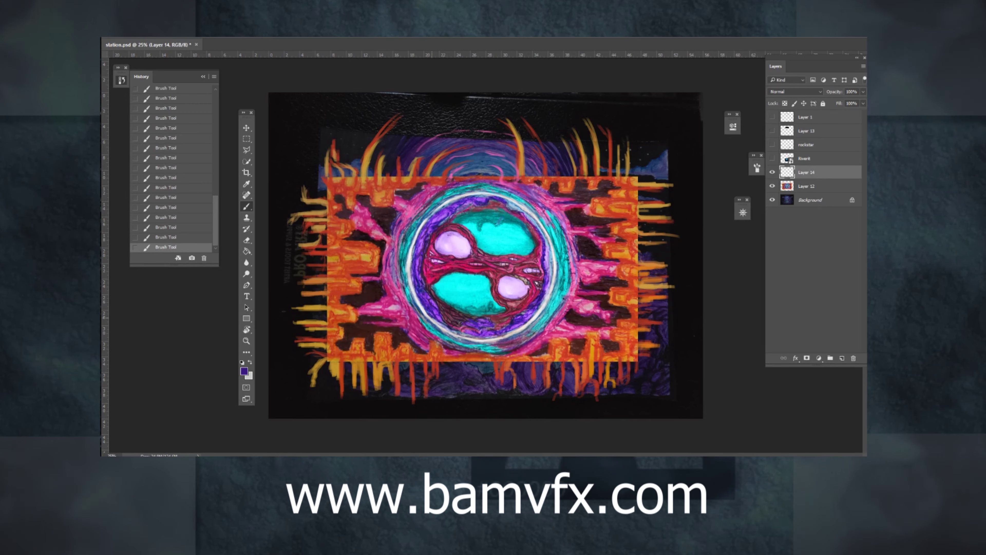
{"action": "left_click", "coordinate": [412, 336], "text": "alt"}
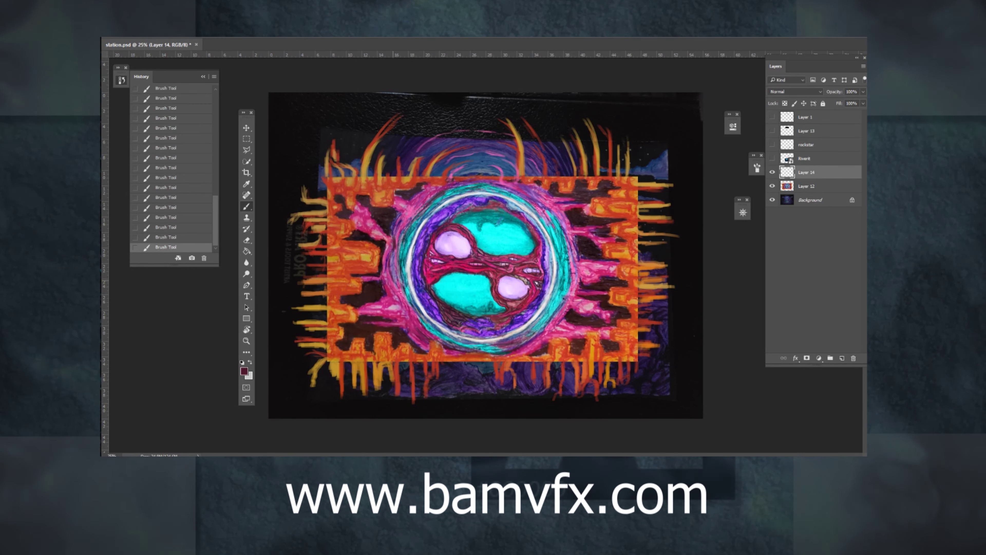
{"action": "left_click_drag", "start_coordinate": [387, 279], "coordinate": [398, 287]}
Paint strokes in sampled colours along the ring's lower-left edge and the orange frame below it.
{"action": "left_click", "coordinate": [429, 355], "text": "alt"}
{"action": "mouse_move", "coordinate": [406, 322]}
{"action": "left_mouse_down"}
{"action": "mouse_move", "coordinate": [436, 344]}
{"action": "mouse_move", "coordinate": [429, 373]}
{"action": "left_mouse_up"}
{"action": "left_click", "coordinate": [389, 367], "text": "alt"}
{"action": "left_click_drag", "start_coordinate": [499, 361], "coordinate": [498, 373]}
Choose a bright yellow foreground colour and paint over the drips below the orange frame's lower-left corner.
{"action": "left_click", "coordinate": [243, 371]}
{"action": "left_click", "coordinate": [676, 206]}
{"action": "key", "text": "Return"}
{"action": "left_click_drag", "start_coordinate": [382, 362], "coordinate": [377, 382]}
{"action": "mouse_move", "coordinate": [373, 362]}
{"action": "left_mouse_down"}
{"action": "mouse_move", "coordinate": [375, 380]}
{"action": "mouse_move", "coordinate": [335, 376]}
{"action": "left_mouse_up"}
{"action": "left_click", "coordinate": [340, 383], "text": "alt"}
Sample colours from the ring and paint strokes up the right side of its teal band.
{"action": "left_click", "coordinate": [553, 313], "text": "alt"}
{"action": "left_click_drag", "start_coordinate": [549, 319], "coordinate": [557, 303]}
{"action": "left_click", "coordinate": [558, 300], "text": "alt"}
{"action": "left_click_drag", "start_coordinate": [558, 249], "coordinate": [532, 204]}
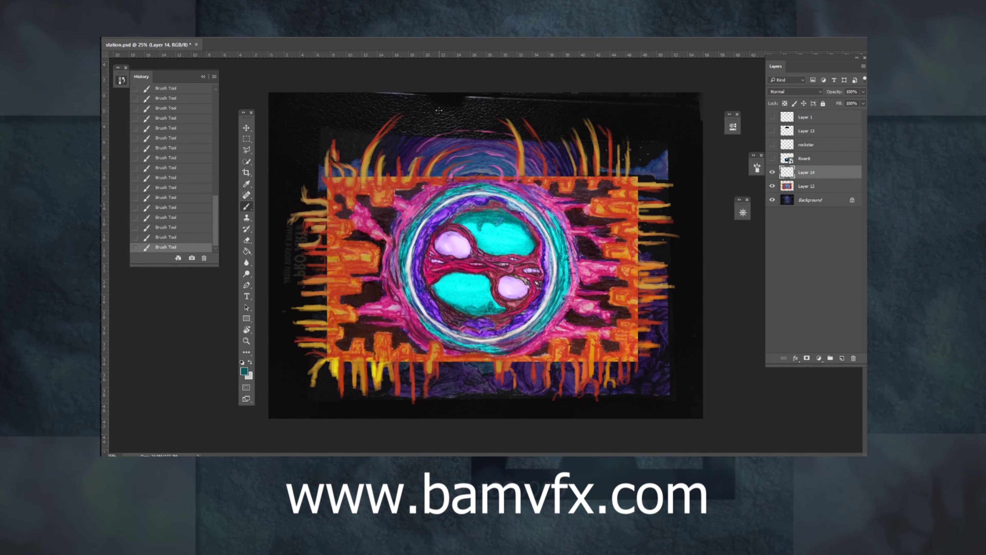
Scribble teal strokes in the canvas's upper-left corner and touch up the ring's right edge with sampled colours.
{"action": "left_click_drag", "start_coordinate": [326, 97], "coordinate": [295, 136]}
{"action": "left_click_drag", "start_coordinate": [566, 257], "coordinate": [566, 293]}
{"action": "left_click", "coordinate": [558, 241], "text": "alt"}
{"action": "left_click_drag", "start_coordinate": [548, 211], "coordinate": [530, 198]}
{"action": "left_click", "coordinate": [529, 198], "text": "alt"}
{"action": "left_click", "coordinate": [526, 198], "text": "alt"}
{"action": "left_click", "coordinate": [435, 202], "text": "alt"}
{"action": "left_click", "coordinate": [412, 246], "text": "alt"}
Paint long vertical strands on the right side of the teal band with the Brush tool and sampled teal shades.
{"action": "key", "text": "z"}
{"action": "left_click", "coordinate": [548, 259]}
{"action": "left_click", "coordinate": [605, 279]}
{"action": "left_click", "coordinate": [606, 279]}
{"action": "left_click", "coordinate": [605, 279]}
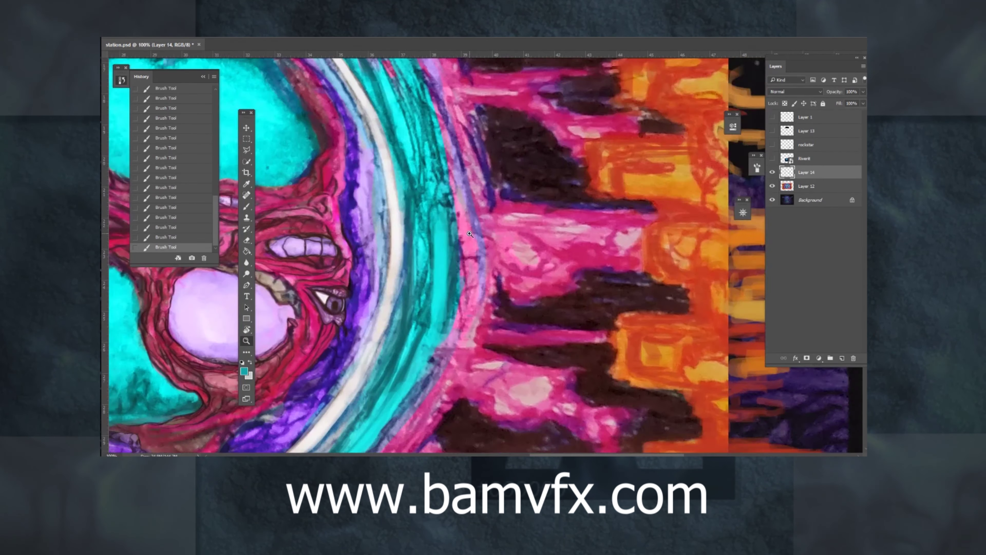
{"action": "left_click", "coordinate": [606, 279]}
{"action": "key", "text": "b"}
{"action": "left_click_drag", "start_coordinate": [433, 197], "coordinate": [433, 245]}
{"action": "left_click", "coordinate": [407, 195], "text": "alt"}
{"action": "mouse_move", "coordinate": [397, 165]}
{"action": "left_mouse_down"}
{"action": "mouse_move", "coordinate": [364, 404]}
{"action": "mouse_move", "coordinate": [420, 397]}
{"action": "left_mouse_up"}
{"action": "left_click_drag", "start_coordinate": [437, 243], "coordinate": [421, 383]}
Build up more dark teal vertical strokes along the middle and outer edge of the band's right side.
{"action": "key", "text": "s"}
{"action": "left_click_drag", "start_coordinate": [410, 212], "coordinate": [411, 372]}
{"action": "left_click_drag", "start_coordinate": [415, 178], "coordinate": [412, 288]}
{"action": "key", "text": "b"}
{"action": "left_click", "coordinate": [387, 230], "text": "alt"}
{"action": "left_click_drag", "start_coordinate": [422, 217], "coordinate": [407, 280]}
{"action": "left_click_drag", "start_coordinate": [418, 304], "coordinate": [405, 404]}
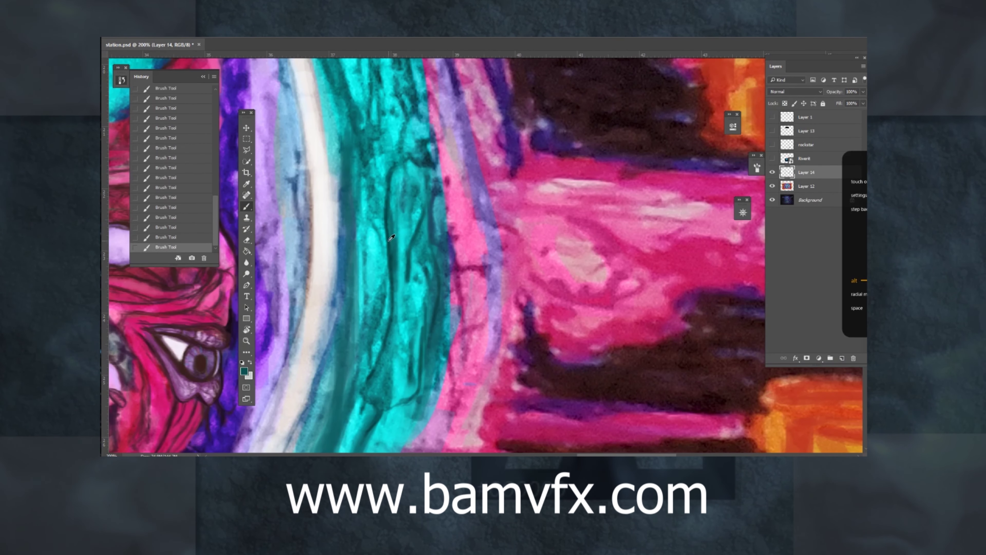
{"action": "left_click_drag", "start_coordinate": [434, 369], "coordinate": [412, 433]}
{"action": "left_click_drag", "start_coordinate": [441, 256], "coordinate": [431, 407]}
Paint dark teal strands following the ring's lower-right curve with colours sampled from the band.
{"action": "left_click", "coordinate": [417, 175], "text": "alt"}
{"action": "mouse_move", "coordinate": [418, 171]}
{"action": "left_mouse_down"}
{"action": "mouse_move", "coordinate": [428, 200]}
{"action": "mouse_move", "coordinate": [393, 272]}
{"action": "mouse_move", "coordinate": [401, 355]}
{"action": "mouse_move", "coordinate": [377, 409]}
{"action": "left_mouse_up"}
{"action": "left_click", "coordinate": [405, 178], "text": "alt"}
{"action": "mouse_move", "coordinate": [385, 278]}
{"action": "left_mouse_down"}
{"action": "mouse_move", "coordinate": [365, 371]}
{"action": "mouse_move", "coordinate": [332, 393]}
{"action": "mouse_move", "coordinate": [371, 241]}
{"action": "left_mouse_up"}
{"action": "left_click", "coordinate": [365, 272], "text": "alt"}
{"action": "left_click", "coordinate": [384, 206], "text": "alt"}
{"action": "mouse_move", "coordinate": [388, 204]}
{"action": "left_mouse_down"}
{"action": "mouse_move", "coordinate": [371, 286]}
{"action": "mouse_move", "coordinate": [325, 378]}
{"action": "left_mouse_up"}
{"action": "left_click_drag", "start_coordinate": [392, 206], "coordinate": [379, 260]}
{"action": "left_click_drag", "start_coordinate": [336, 357], "coordinate": [436, 249]}
{"action": "left_click_drag", "start_coordinate": [430, 247], "coordinate": [351, 363]}
Blend light and dark teal strokes across the lower-right band, out to its border with the pink area.
{"action": "left_click", "coordinate": [466, 229], "text": "alt"}
{"action": "left_click_drag", "start_coordinate": [451, 260], "coordinate": [396, 362]}
{"action": "left_click", "coordinate": [491, 185], "text": "alt"}
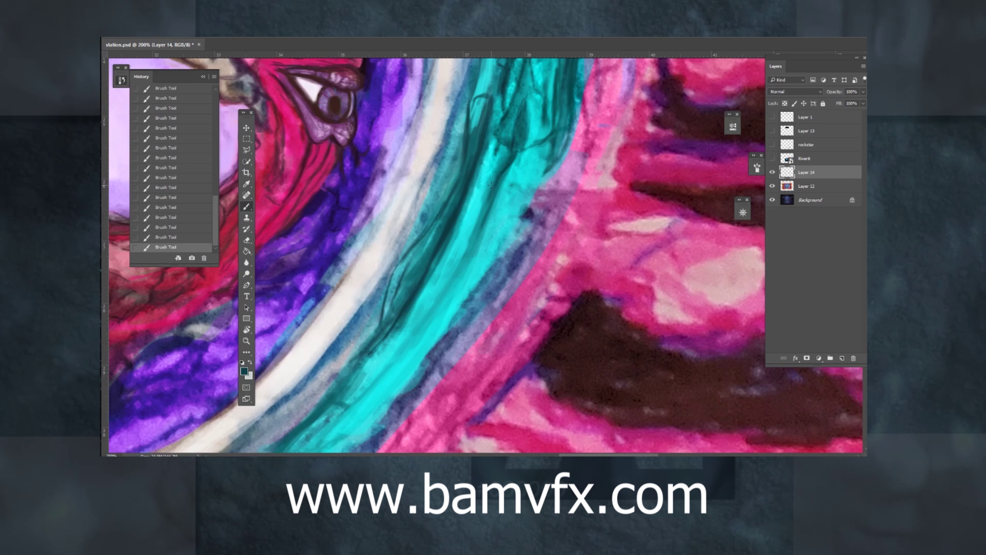
{"action": "left_click_drag", "start_coordinate": [491, 187], "coordinate": [457, 280]}
{"action": "left_click_drag", "start_coordinate": [571, 112], "coordinate": [508, 260]}
{"action": "left_click", "coordinate": [563, 167], "text": "alt"}
{"action": "left_click", "coordinate": [516, 248], "text": "alt"}
{"action": "left_click", "coordinate": [489, 269], "text": "alt"}
{"action": "left_click_drag", "start_coordinate": [454, 197], "coordinate": [408, 269]}
Add short strokes in sampled bright cyan and teal where the lower-right band thins toward the bottom.
{"action": "left_click", "coordinate": [385, 194], "text": "alt"}
{"action": "left_click", "coordinate": [385, 194], "text": "alt"}
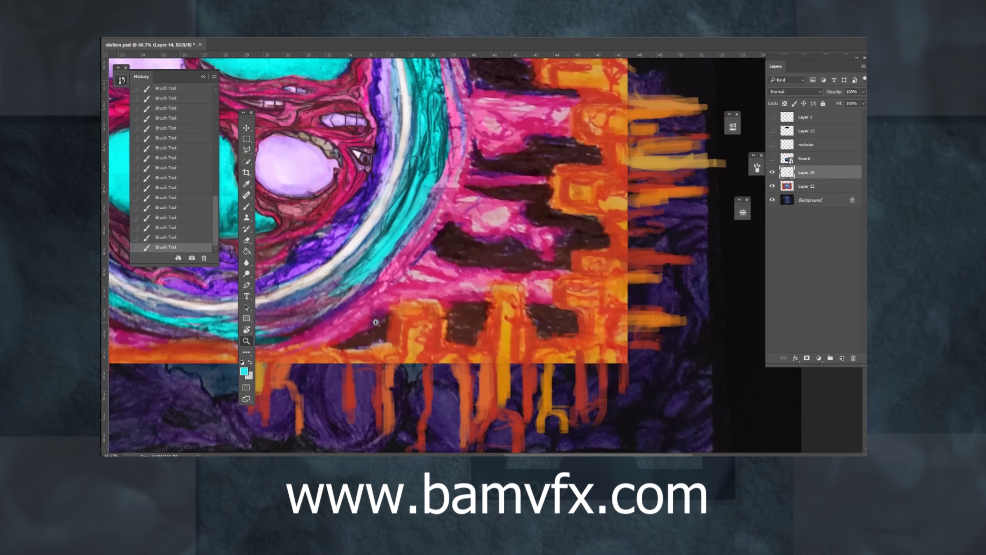
{"action": "left_click_drag", "start_coordinate": [410, 211], "coordinate": [509, 210]}
{"action": "left_click", "coordinate": [508, 210], "text": "alt"}
{"action": "mouse_move", "coordinate": [470, 259]}
{"action": "left_mouse_down"}
{"action": "mouse_move", "coordinate": [450, 283]}
{"action": "mouse_move", "coordinate": [439, 279]}
{"action": "left_mouse_up"}
{"action": "left_click_drag", "start_coordinate": [517, 207], "coordinate": [493, 244]}
Paint cyan and teal strokes along the bottom and right side of the ring's teal band.
{"action": "left_click", "coordinate": [563, 311], "text": "alt"}
{"action": "left_click", "coordinate": [563, 311], "text": "alt"}
{"action": "left_click", "coordinate": [563, 311], "text": "alt"}
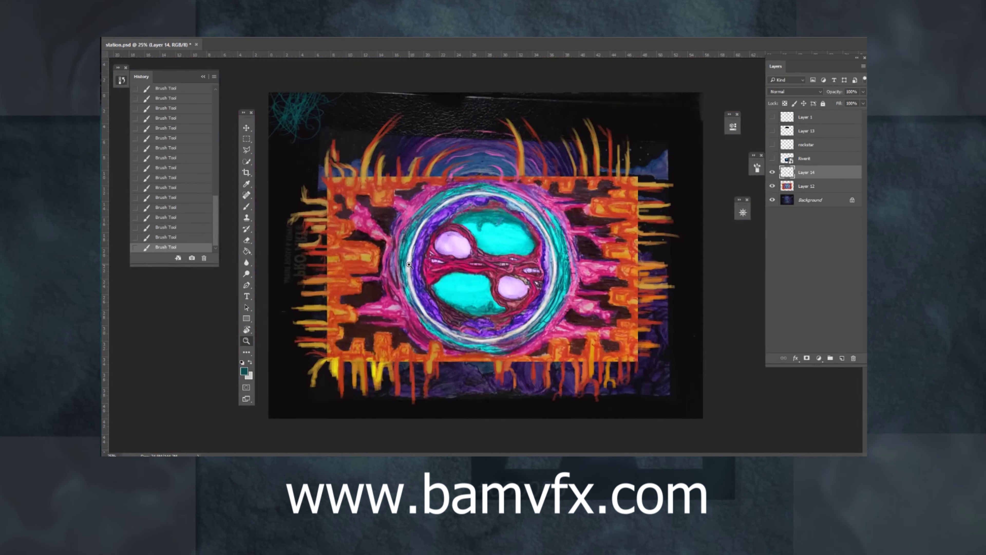
{"action": "left_click", "coordinate": [563, 311]}
{"action": "left_click", "coordinate": [563, 311]}
{"action": "left_click", "coordinate": [563, 311]}
{"action": "left_click", "coordinate": [514, 321], "text": "alt"}
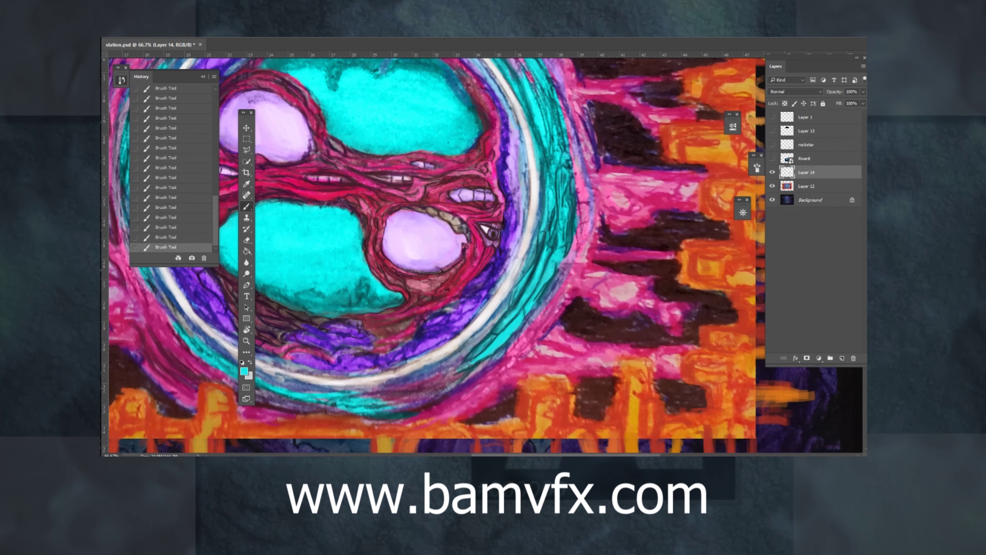
{"action": "mouse_move", "coordinate": [514, 307]}
{"action": "left_mouse_down"}
{"action": "mouse_move", "coordinate": [482, 347]}
{"action": "mouse_move", "coordinate": [504, 330]}
{"action": "left_mouse_up"}
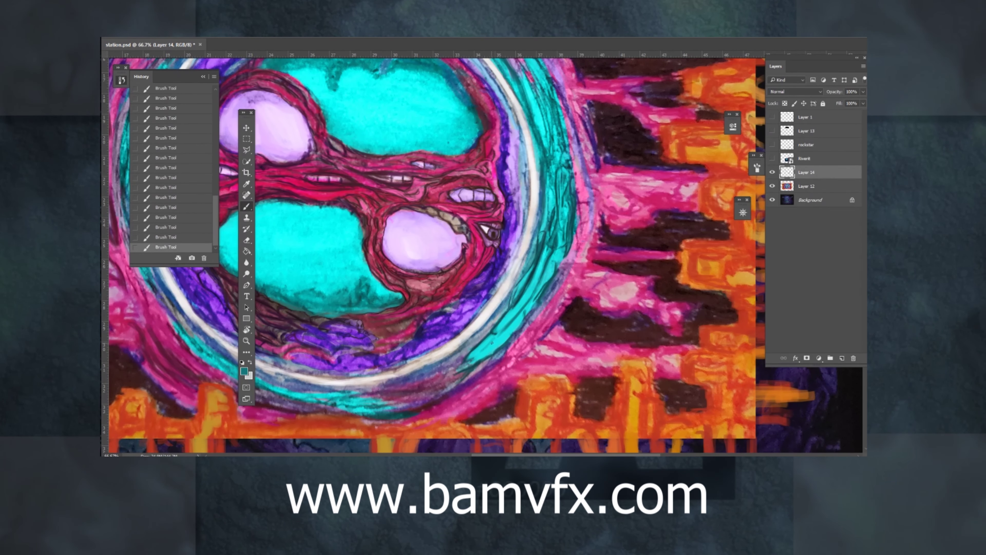
{"action": "left_click_drag", "start_coordinate": [324, 405], "coordinate": [518, 329]}
{"action": "left_click_drag", "start_coordinate": [446, 302], "coordinate": [356, 221]}
{"action": "left_click_drag", "start_coordinate": [544, 163], "coordinate": [385, 380]}
{"action": "left_click_drag", "start_coordinate": [538, 217], "coordinate": [484, 167]}
Paint teal strokes along the ring's upper-left curve with a sampled band colour.
{"action": "left_click_drag", "start_coordinate": [388, 126], "coordinate": [355, 134]}
{"action": "mouse_move", "coordinate": [353, 135]}
{"action": "left_mouse_down"}
{"action": "mouse_move", "coordinate": [452, 128]}
{"action": "mouse_move", "coordinate": [311, 168]}
{"action": "mouse_move", "coordinate": [287, 194]}
{"action": "left_mouse_up"}
{"action": "left_click_drag", "start_coordinate": [422, 115], "coordinate": [385, 123]}
{"action": "left_click", "coordinate": [402, 117], "text": "alt"}
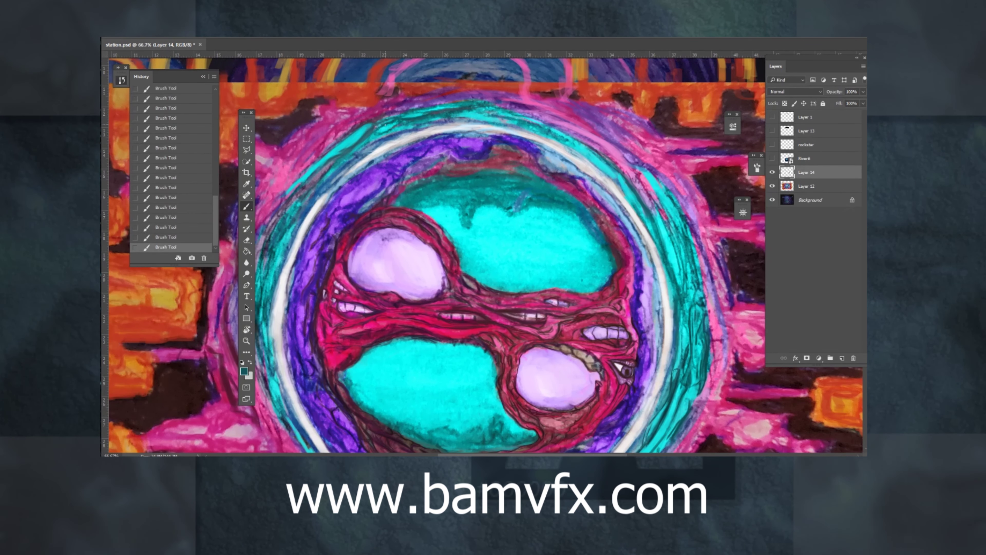
{"action": "mouse_move", "coordinate": [307, 174]}
{"action": "left_mouse_down"}
{"action": "mouse_move", "coordinate": [297, 184]}
{"action": "mouse_move", "coordinate": [301, 216]}
{"action": "left_mouse_up"}
Paint strokes in sampled colours along the upper teal shape's top edge and the purple ring's upper-left part.
{"action": "left_click_drag", "start_coordinate": [564, 182], "coordinate": [507, 169]}
{"action": "left_click", "coordinate": [506, 168], "text": "alt"}
{"action": "mouse_move", "coordinate": [508, 169]}
{"action": "left_mouse_down"}
{"action": "mouse_move", "coordinate": [569, 232]}
{"action": "mouse_move", "coordinate": [392, 141]}
{"action": "mouse_move", "coordinate": [600, 115]}
{"action": "left_mouse_up"}
{"action": "mouse_move", "coordinate": [365, 211]}
{"action": "left_mouse_down"}
{"action": "mouse_move", "coordinate": [336, 326]}
{"action": "mouse_move", "coordinate": [321, 227]}
{"action": "left_mouse_up"}
{"action": "left_click", "coordinate": [315, 221], "text": "alt"}
Paint dark purple strokes down the left side of the inner purple ring with a sampled colour.
{"action": "left_click_drag", "start_coordinate": [342, 322], "coordinate": [338, 272]}
{"action": "left_click_drag", "start_coordinate": [340, 275], "coordinate": [378, 318]}
{"action": "mouse_move", "coordinate": [491, 306]}
{"action": "left_mouse_down"}
{"action": "mouse_move", "coordinate": [419, 235]}
{"action": "mouse_move", "coordinate": [522, 292]}
{"action": "left_mouse_up"}
{"action": "left_click_drag", "start_coordinate": [376, 261], "coordinate": [380, 268]}
{"action": "left_click", "coordinate": [356, 218], "text": "alt"}
{"action": "mouse_move", "coordinate": [354, 206]}
{"action": "left_mouse_down"}
{"action": "mouse_move", "coordinate": [333, 177]}
{"action": "mouse_move", "coordinate": [431, 304]}
{"action": "left_mouse_up"}
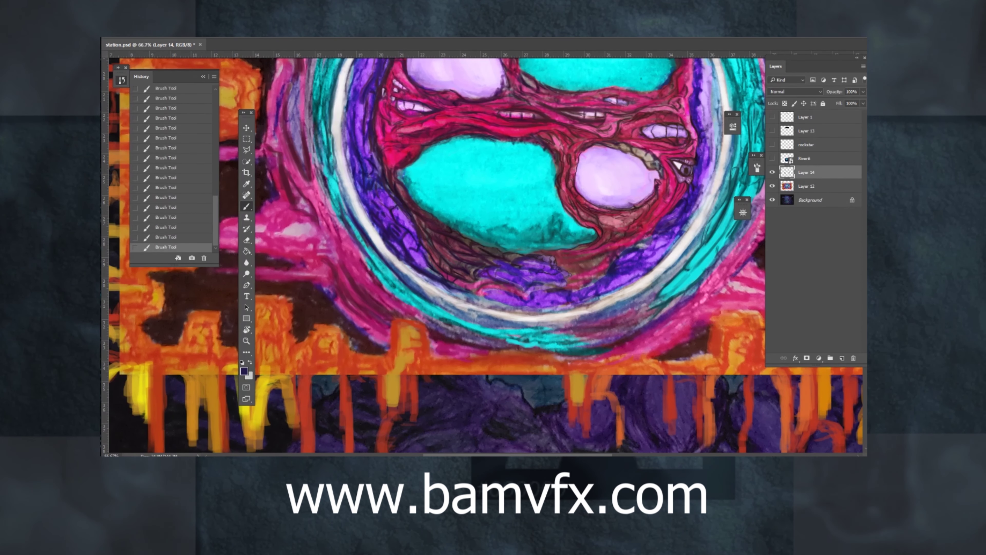
Sample the white of the thin ring and repaint it along its upper-right and lower-left arcs.
{"action": "scroll", "coordinate": [366, 306], "scroll_direction": "up", "scroll_amount": 5}
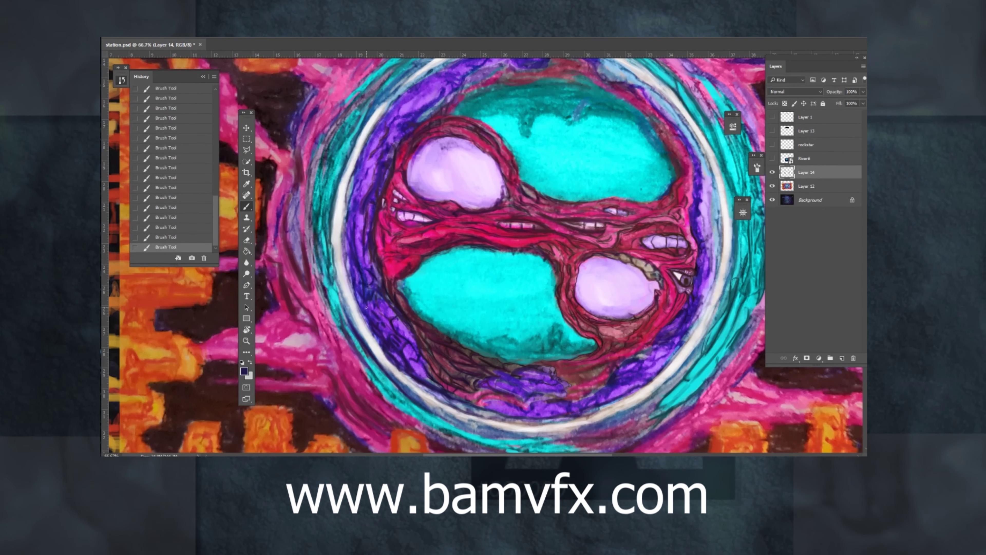
{"action": "scroll", "coordinate": [366, 307], "scroll_direction": "up", "scroll_amount": 3}
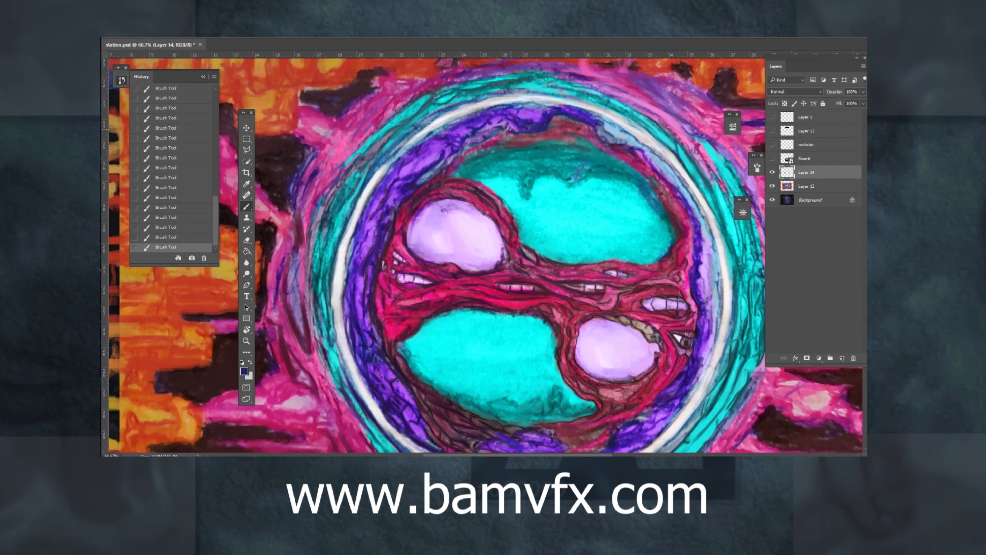
{"action": "left_click", "coordinate": [496, 103], "text": "alt"}
{"action": "mouse_move", "coordinate": [497, 103]}
{"action": "left_mouse_down"}
{"action": "mouse_move", "coordinate": [632, 128]}
{"action": "mouse_move", "coordinate": [701, 199]}
{"action": "left_mouse_up"}
{"action": "scroll", "coordinate": [701, 199], "scroll_direction": "down", "scroll_amount": 5}
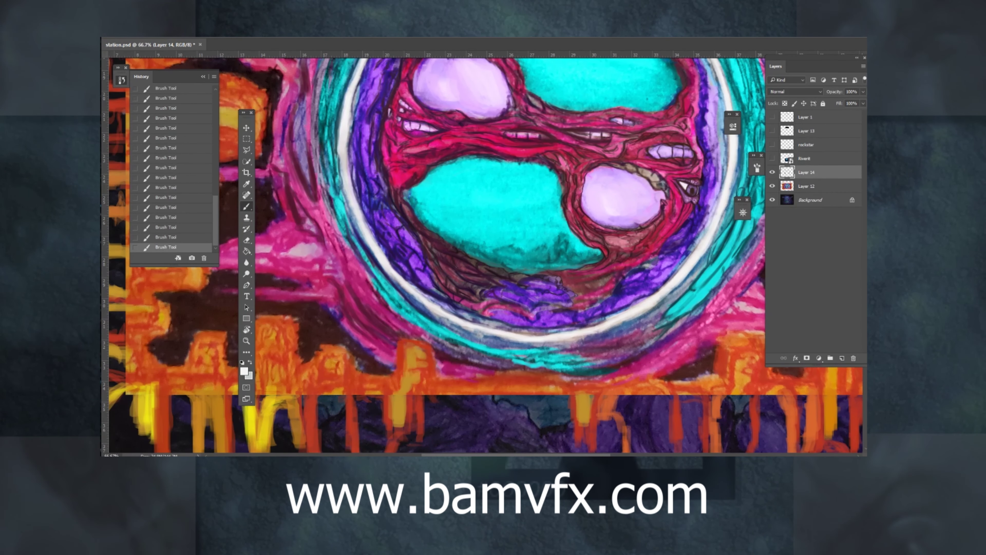
{"action": "left_click_drag", "start_coordinate": [351, 190], "coordinate": [376, 246]}
{"action": "mouse_move", "coordinate": [489, 199]}
{"action": "left_mouse_down"}
{"action": "mouse_move", "coordinate": [473, 304]}
{"action": "mouse_move", "coordinate": [493, 315]}
{"action": "left_mouse_up"}
Paint dark maroon crease lines in the red tissue below the left-hand teeth with sampled colours.
{"action": "left_click", "coordinate": [417, 310], "text": "alt"}
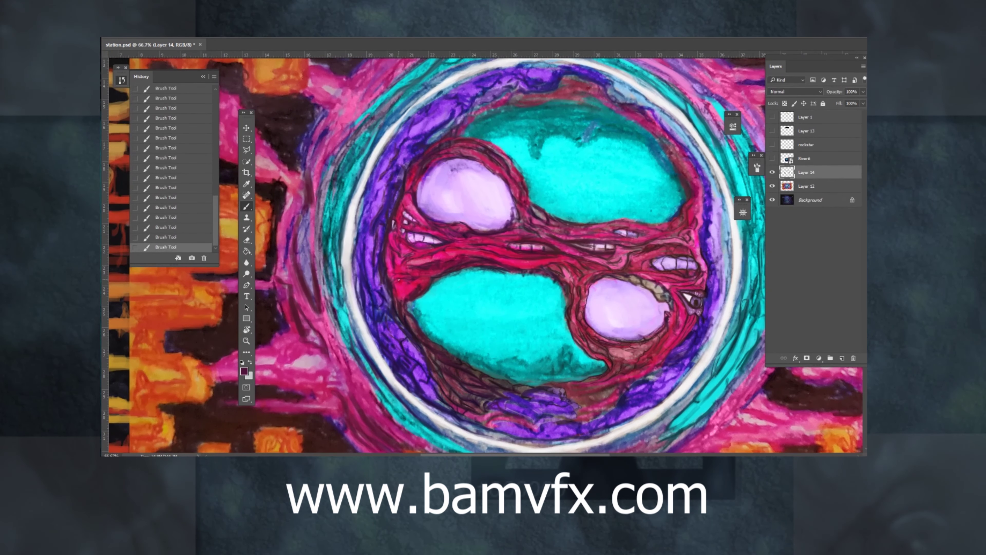
{"action": "scroll", "coordinate": [402, 234], "scroll_direction": "up", "scroll_amount": 2}
{"action": "left_click", "coordinate": [510, 268], "text": "alt"}
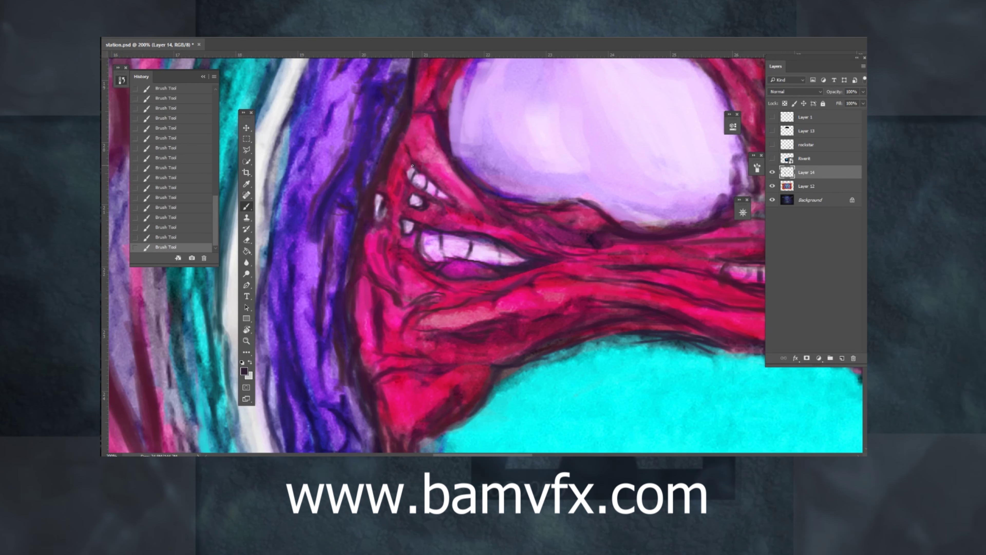
{"action": "left_click", "coordinate": [398, 283], "text": "alt"}
{"action": "left_click_drag", "start_coordinate": [413, 303], "coordinate": [427, 295]}
{"action": "left_click", "coordinate": [443, 291], "text": "alt"}
{"action": "left_click_drag", "start_coordinate": [431, 300], "coordinate": [444, 287]}
Outline the lower edge of the left lavender oval with a sampled dark maroon stroke.
{"action": "left_click", "coordinate": [441, 112], "text": "alt"}
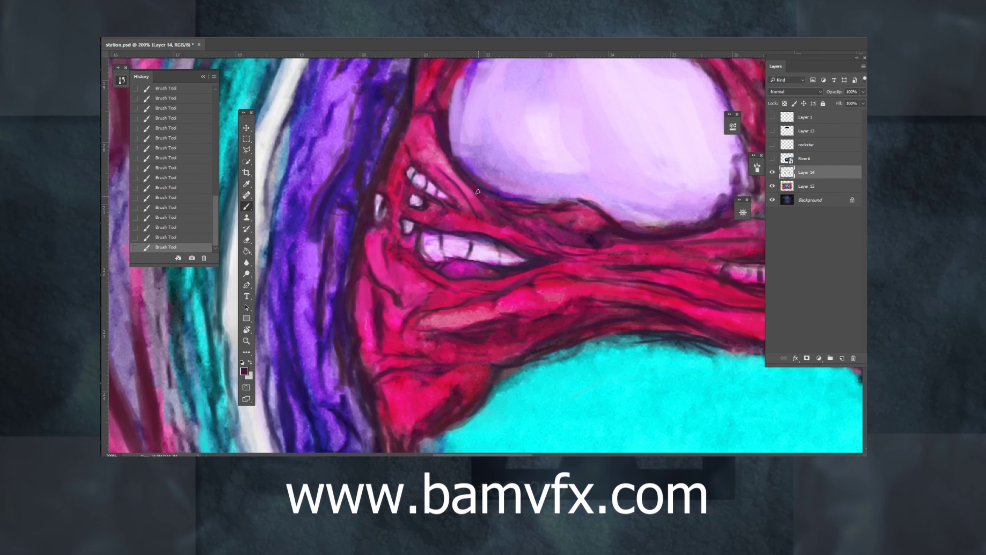
{"action": "left_click", "coordinate": [497, 210], "text": "alt"}
{"action": "mouse_move", "coordinate": [489, 210]}
{"action": "left_mouse_down"}
{"action": "mouse_move", "coordinate": [528, 234]}
{"action": "mouse_move", "coordinate": [579, 234]}
{"action": "left_mouse_up"}
Switch to the YouTube video "Wips Conception 3 x 5 Digital Sketchbook" and skip ahead in it.
{"action": "key", "text": "ctrl+space"}
{"action": "left_click_drag", "start_coordinate": [447, 241], "coordinate": [422, 227]}
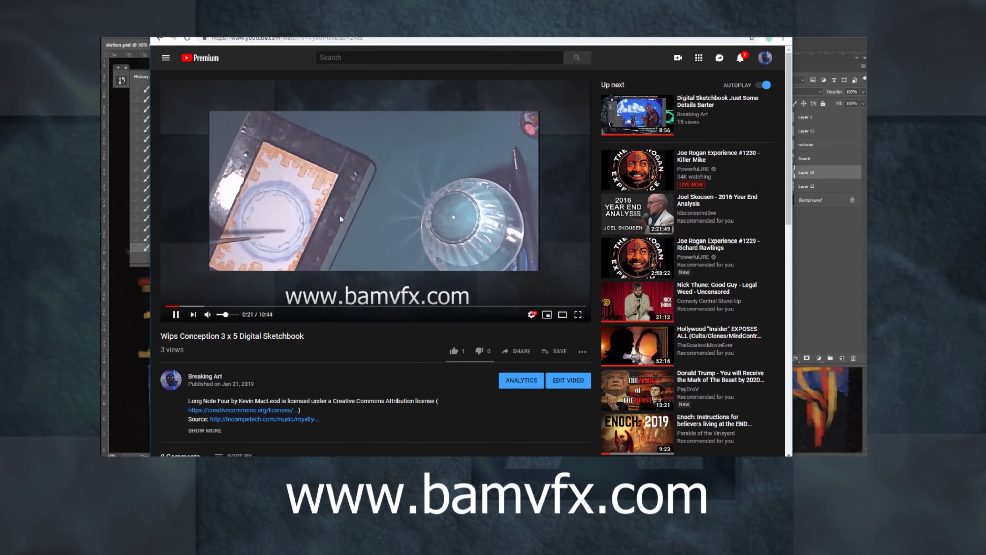
{"action": "left_click", "coordinate": [411, 306]}
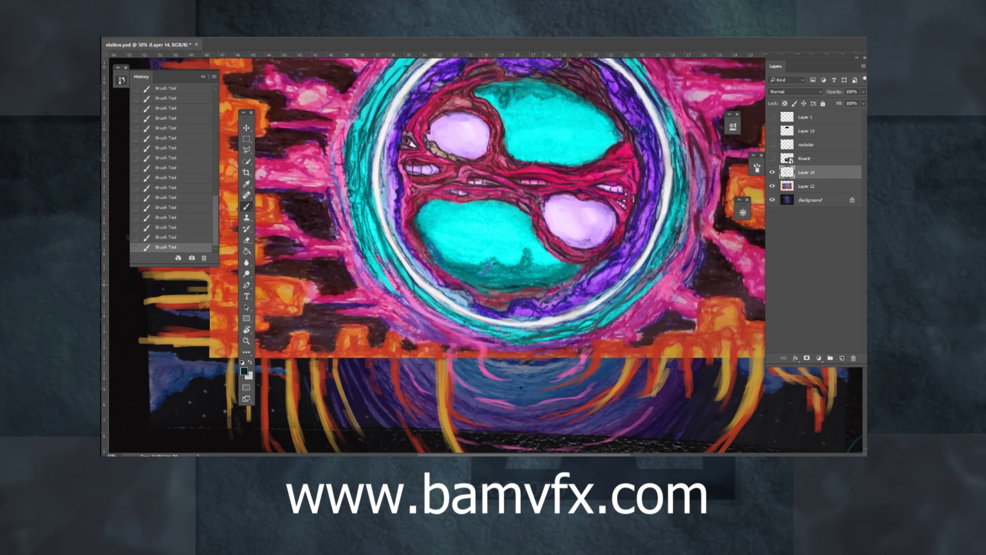
Paint sampled maroon and teal strokes along the bottom of the lower teal shape inside the circle.
{"action": "left_click_drag", "start_coordinate": [485, 293], "coordinate": [497, 298]}
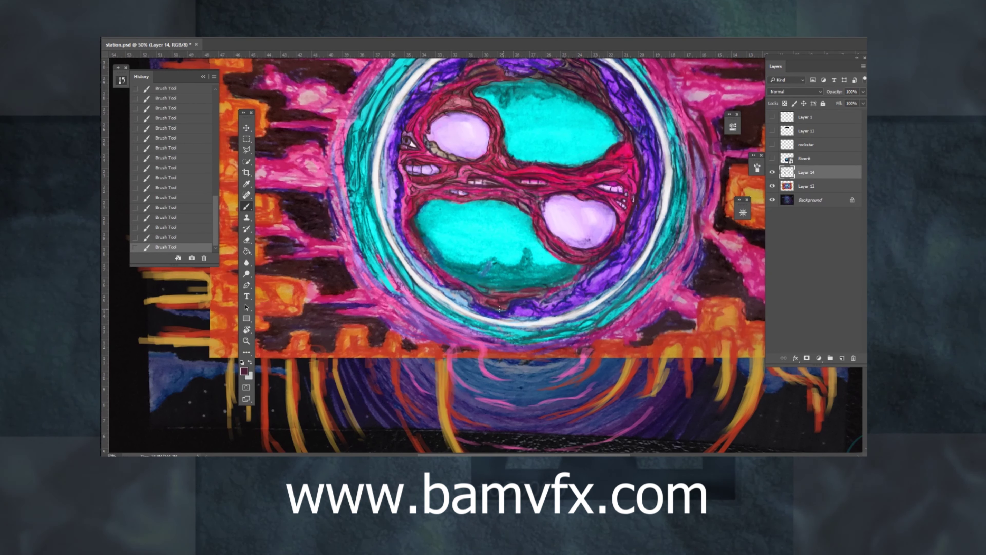
{"action": "left_click", "coordinate": [414, 235], "text": "alt"}
{"action": "left_click", "coordinate": [460, 281], "text": "alt"}
{"action": "key", "text": "e"}
{"action": "key", "text": "b"}
{"action": "left_click_drag", "start_coordinate": [496, 291], "coordinate": [546, 291]}
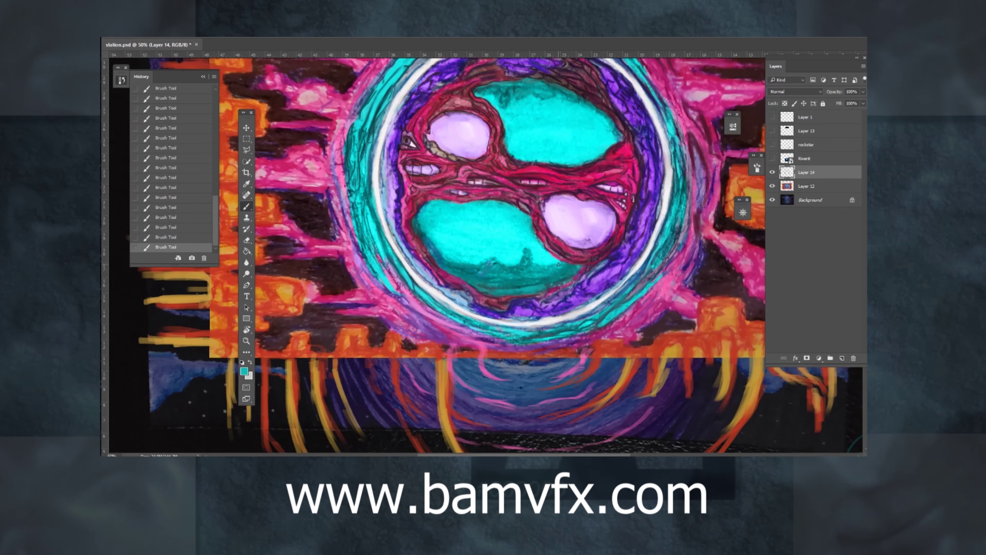
{"action": "left_click", "coordinate": [559, 282], "text": "alt"}
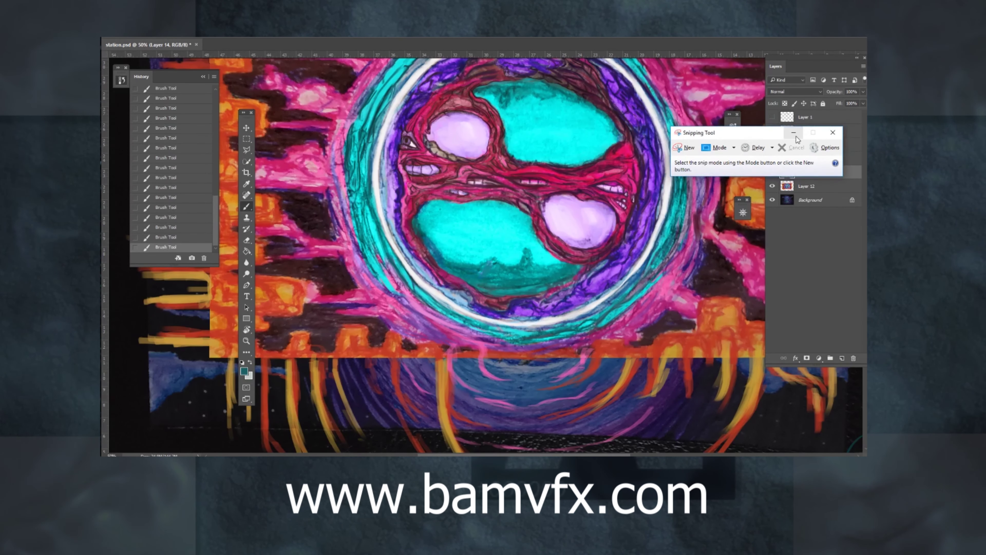
Save the station.psd document.
{"action": "key", "text": "z"}
{"action": "key", "text": "ctrl+minus"}
{"action": "key", "text": "r"}
{"action": "key", "text": "Escape"}
{"action": "left_click_drag", "start_coordinate": [621, 272], "coordinate": [353, 245]}
{"action": "key", "text": "ctrl+1"}
{"action": "key", "text": "ctrl+minus"}
{"action": "key", "text": "ctrl+minus"}
{"action": "key", "text": "ctrl+minus"}
{"action": "key", "text": "ctrl+minus"}
{"action": "key", "text": "ctrl+s"}
Flip the canvas horizontally and vertically, and toggle the visibility of Layer 1 and the layer above Layer 14.
{"action": "left_click", "coordinate": [806, 116]}
{"action": "left_click", "coordinate": [772, 116]}
{"action": "key", "text": "Escape"}
{"action": "left_click", "coordinate": [282, 293]}
{"action": "left_click", "coordinate": [282, 293]}
{"action": "left_click", "coordinate": [772, 117]}
{"action": "left_click", "coordinate": [772, 158]}
{"action": "left_click", "coordinate": [772, 158]}
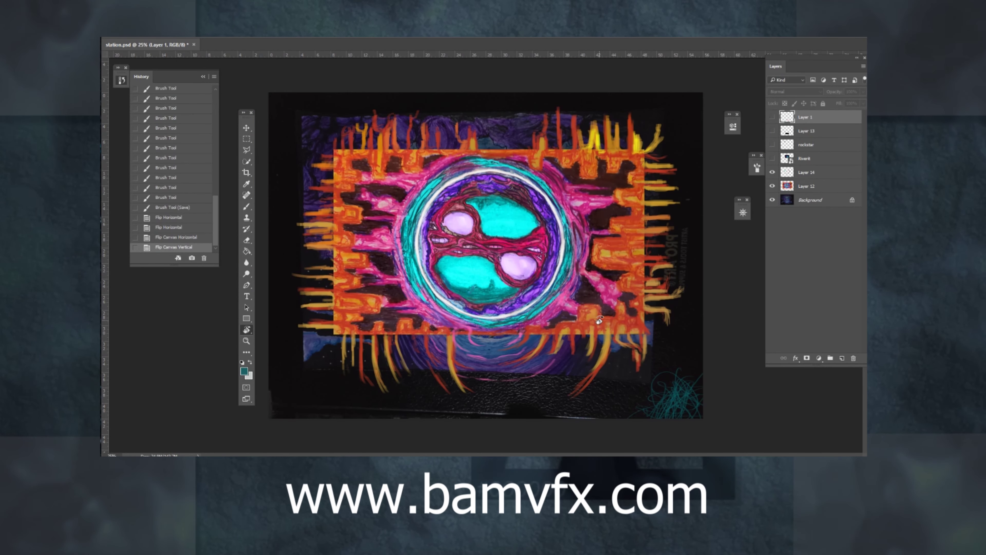
Paint a sampled-colour brush stroke along the bottom edge of the lower teal shape on Layer 14.
{"action": "scroll", "coordinate": [481, 317], "scroll_direction": "up", "scroll_amount": 4}
{"action": "scroll", "coordinate": [189, 336], "scroll_direction": "up", "scroll_amount": 1}
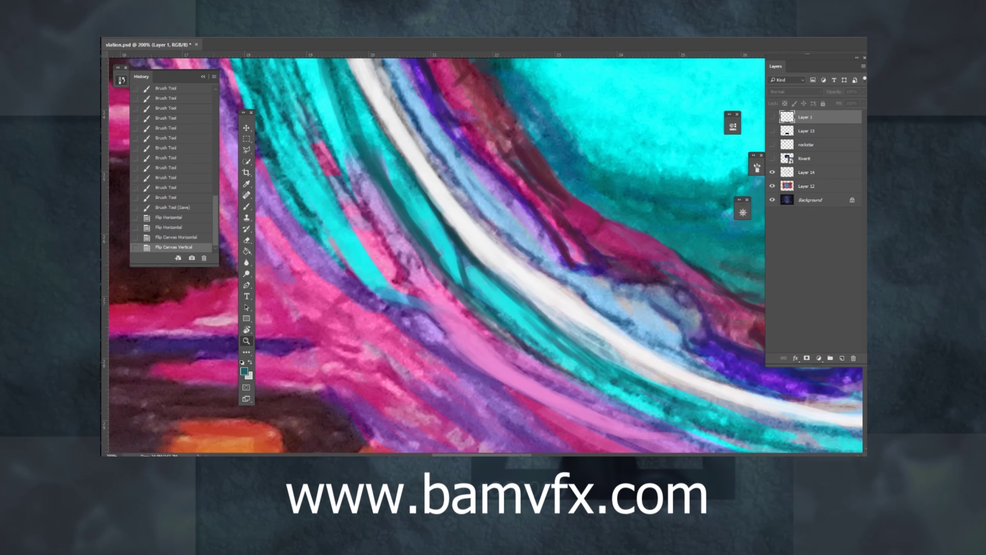
{"action": "scroll", "coordinate": [189, 335], "scroll_direction": "down", "scroll_amount": 1}
{"action": "left_click", "coordinate": [247, 207]}
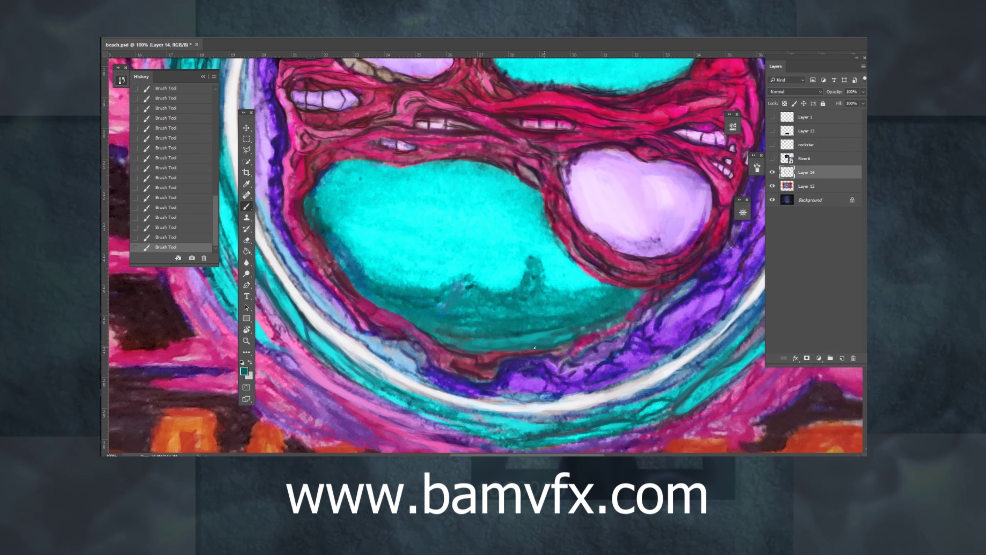
{"action": "left_click", "coordinate": [621, 305], "text": "alt"}
{"action": "mouse_move", "coordinate": [633, 323]}
{"action": "left_mouse_down"}
{"action": "mouse_move", "coordinate": [608, 338]}
{"action": "mouse_move", "coordinate": [468, 346]}
{"action": "mouse_move", "coordinate": [467, 354]}
{"action": "left_mouse_up"}
Paint sampled teal detail strokes across the dark ground inside the lower teal shape.
{"action": "left_click", "coordinate": [594, 342], "text": "alt"}
{"action": "left_click", "coordinate": [450, 342], "text": "alt"}
{"action": "left_click", "coordinate": [441, 303], "text": "alt"}
{"action": "left_click_drag", "start_coordinate": [432, 319], "coordinate": [410, 315]}
{"action": "left_click", "coordinate": [423, 320], "text": "alt"}
{"action": "left_click_drag", "start_coordinate": [569, 328], "coordinate": [546, 330]}
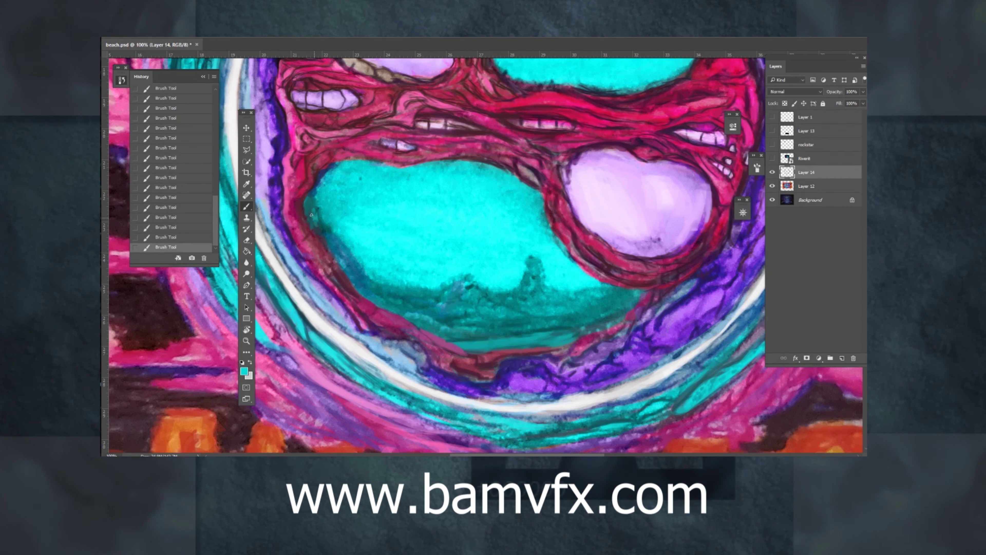
Retouch the left edge of the teal shape in cyan and add small lavender strokes to its ground using adjusted brush settings.
{"action": "left_click", "coordinate": [326, 217], "text": "alt"}
{"action": "left_click_drag", "start_coordinate": [316, 222], "coordinate": [322, 234]}
{"action": "key", "text": "F5"}
{"action": "left_click", "coordinate": [617, 200]}
{"action": "key", "text": "F5"}
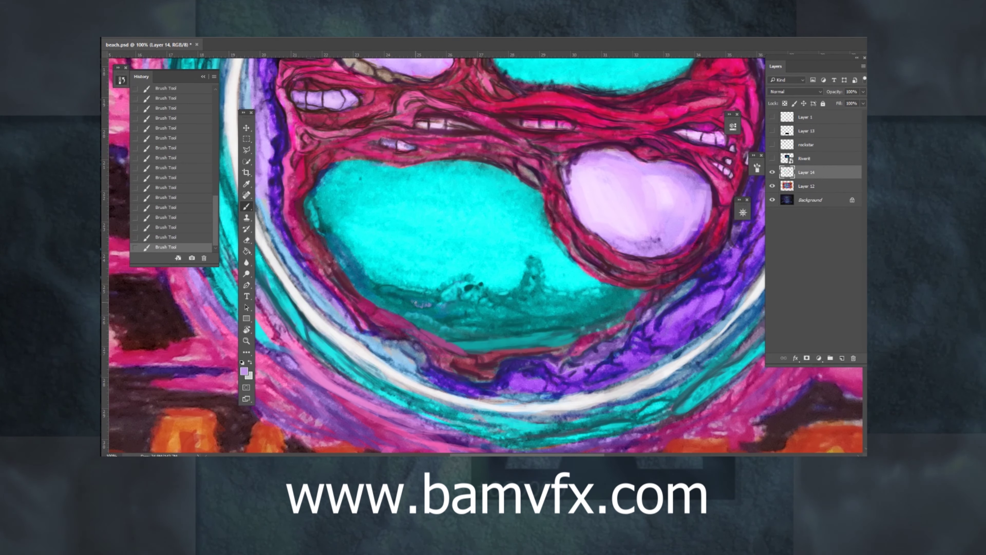
{"action": "left_click", "coordinate": [430, 304], "text": "alt"}
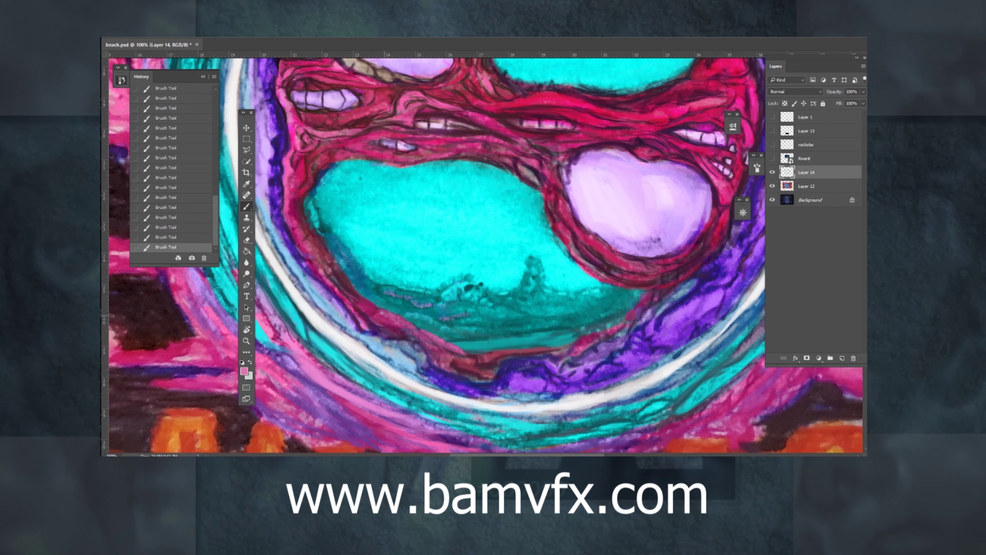
Paint sampled crimson strokes on the rim around the teal shape and beside the lavender oval.
{"action": "left_click", "coordinate": [299, 210], "text": "alt"}
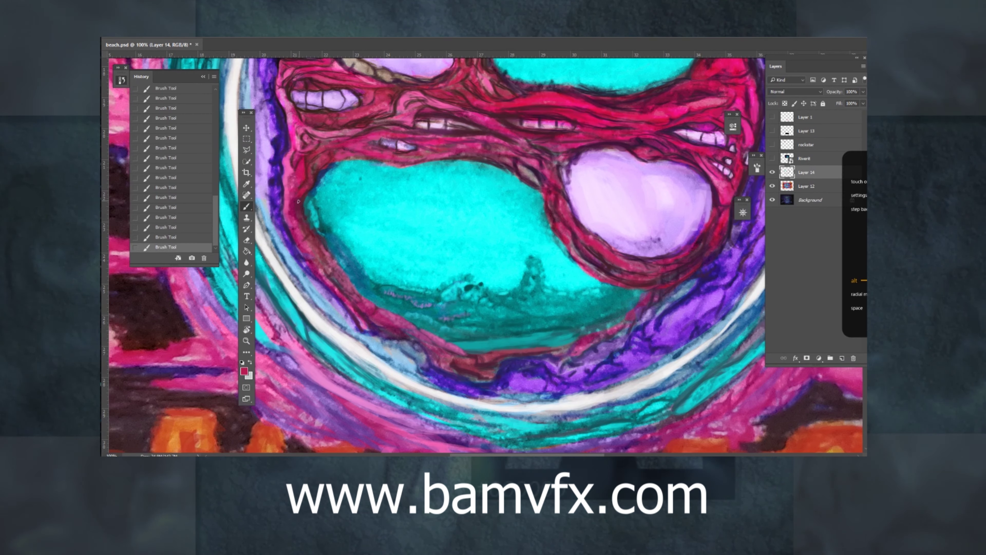
{"action": "left_click", "coordinate": [347, 290], "text": "alt"}
{"action": "left_click_drag", "start_coordinate": [569, 347], "coordinate": [548, 353]}
{"action": "left_click_drag", "start_coordinate": [570, 242], "coordinate": [598, 273]}
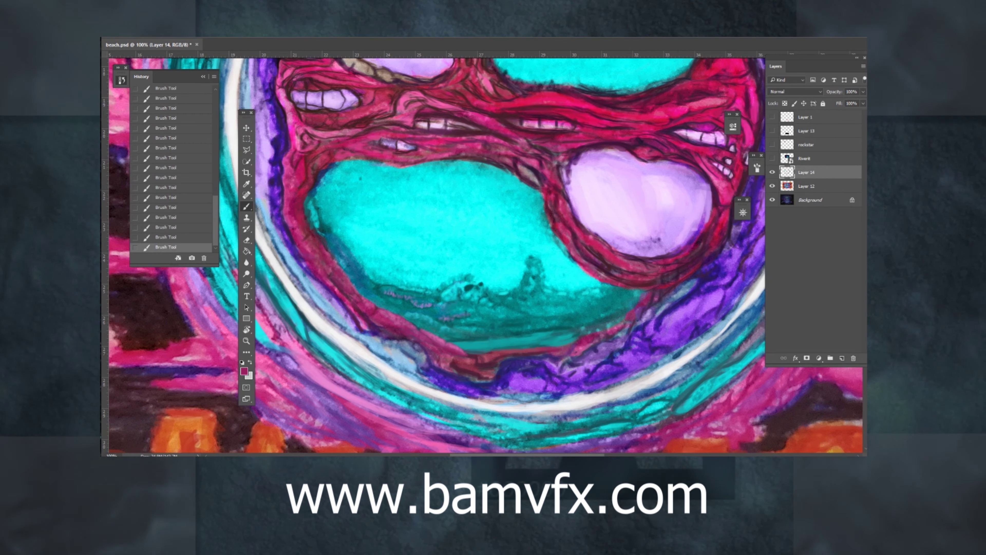
Refine the maroon rim along the bottom of the lower teal shape with repeatedly sampled maroon tones.
{"action": "left_click", "coordinate": [580, 348], "text": "alt"}
{"action": "left_click", "coordinate": [587, 340], "text": "alt"}
{"action": "left_click_drag", "start_coordinate": [617, 323], "coordinate": [612, 331]}
{"action": "left_click", "coordinate": [559, 350], "text": "alt"}
{"action": "mouse_move", "coordinate": [555, 349]}
{"action": "left_mouse_down"}
{"action": "mouse_move", "coordinate": [520, 352]}
{"action": "mouse_move", "coordinate": [541, 363]}
{"action": "mouse_move", "coordinate": [476, 369]}
{"action": "left_mouse_up"}
{"action": "left_click", "coordinate": [538, 350], "text": "alt"}
{"action": "mouse_move", "coordinate": [568, 355]}
{"action": "left_mouse_down"}
{"action": "mouse_move", "coordinate": [455, 375]}
{"action": "mouse_move", "coordinate": [559, 355]}
{"action": "left_mouse_up"}
{"action": "left_click", "coordinate": [487, 370], "text": "alt"}
{"action": "mouse_move", "coordinate": [494, 371]}
{"action": "left_mouse_down"}
{"action": "mouse_move", "coordinate": [465, 373]}
{"action": "mouse_move", "coordinate": [492, 378]}
{"action": "left_mouse_up"}
{"action": "mouse_move", "coordinate": [447, 367]}
{"action": "left_mouse_down"}
{"action": "mouse_move", "coordinate": [486, 371]}
{"action": "mouse_move", "coordinate": [520, 357]}
{"action": "left_mouse_up"}
{"action": "left_click_drag", "start_coordinate": [581, 351], "coordinate": [544, 355]}
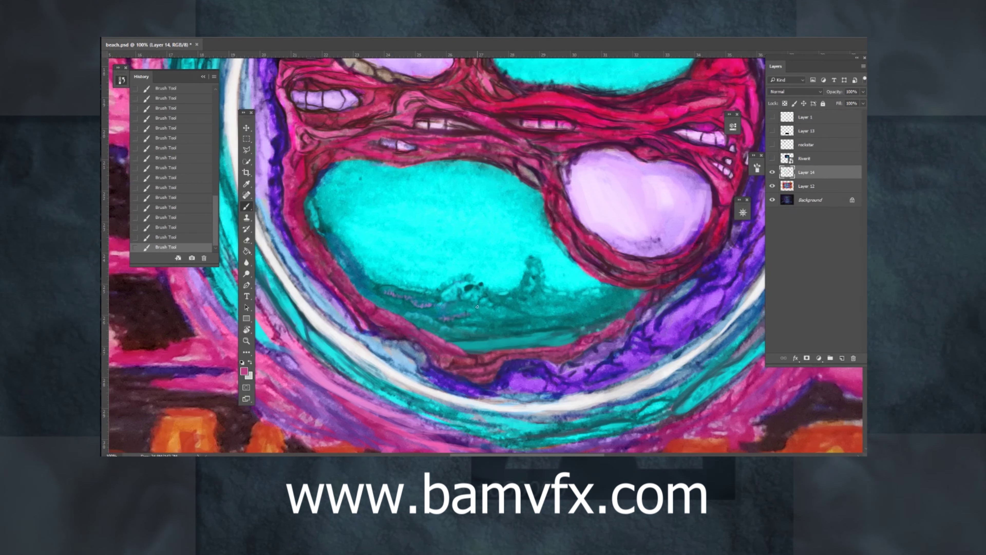
Shade the left inner edge and lower ground of the teal shape with sampled dark teal.
{"action": "left_click", "coordinate": [529, 282], "text": "alt"}
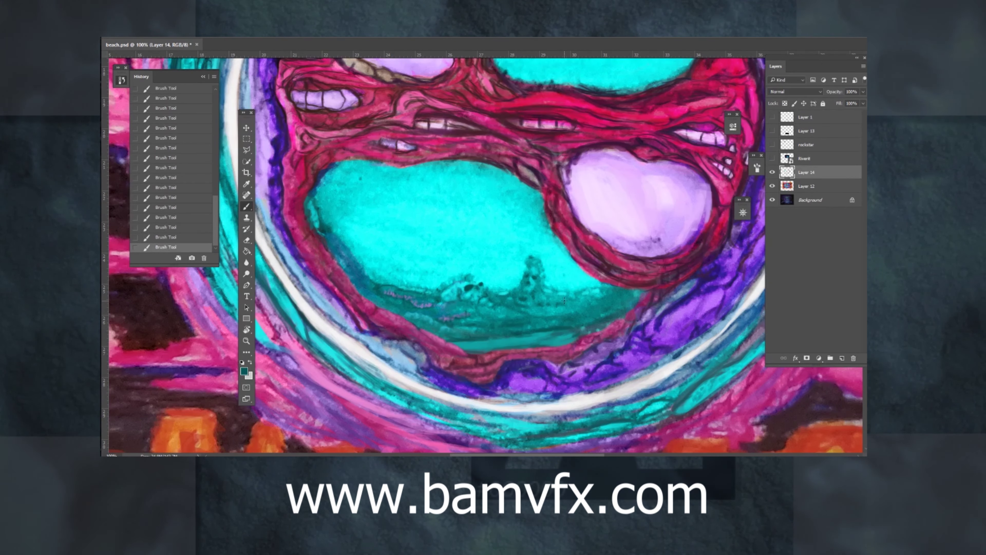
{"action": "left_click", "coordinate": [596, 281], "text": "alt"}
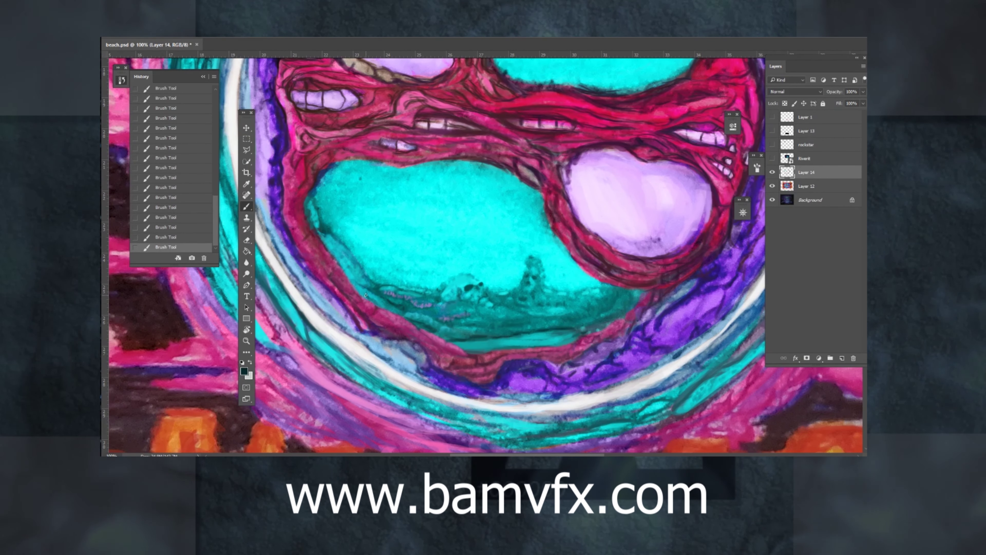
{"action": "left_click_drag", "start_coordinate": [324, 237], "coordinate": [355, 278]}
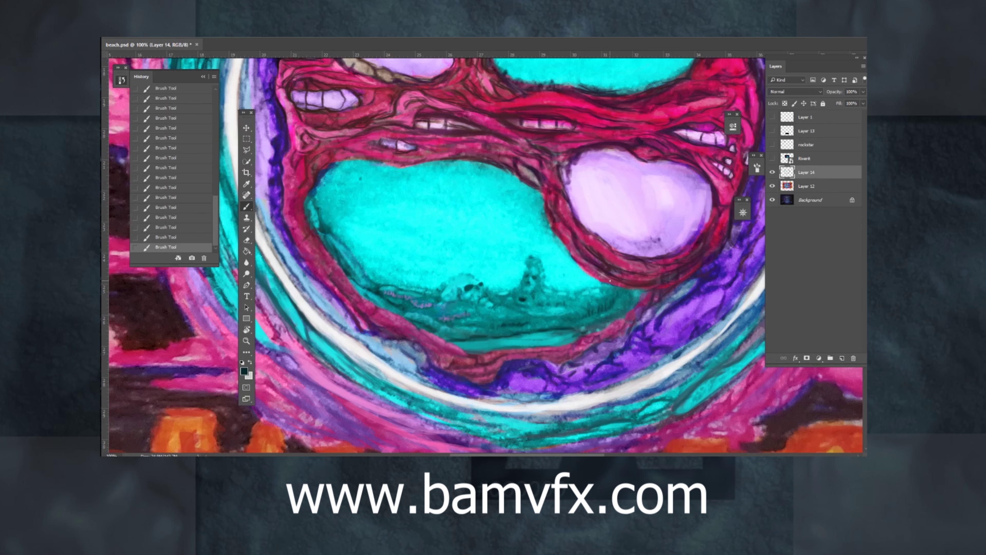
{"action": "left_click_drag", "start_coordinate": [571, 327], "coordinate": [535, 341]}
Add pink dots and a small lavender stroke to the right side of the teal ground.
{"action": "left_click", "coordinate": [500, 341], "text": "alt"}
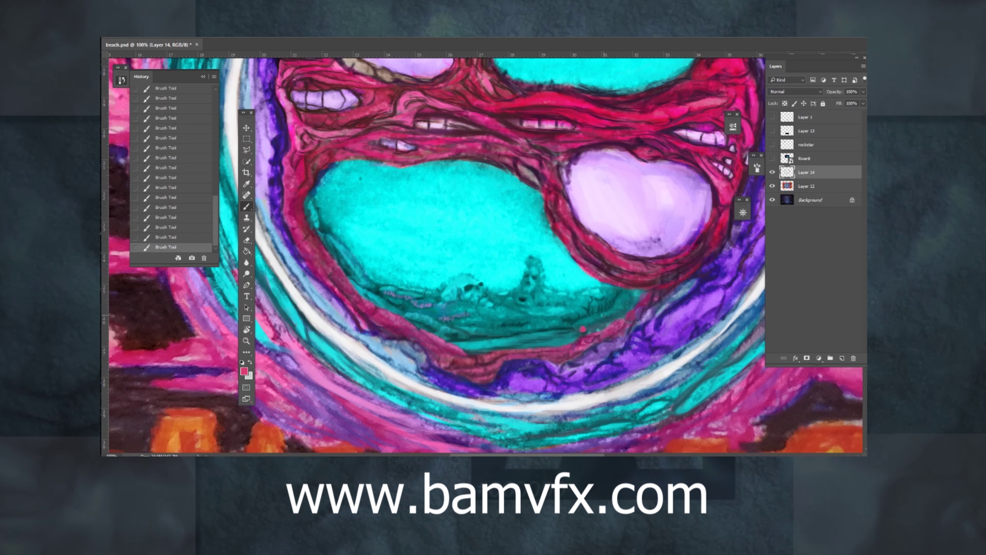
{"action": "left_click", "coordinate": [601, 315]}
{"action": "left_click", "coordinate": [621, 229], "text": "alt"}
{"action": "left_click_drag", "start_coordinate": [560, 311], "coordinate": [555, 313]}
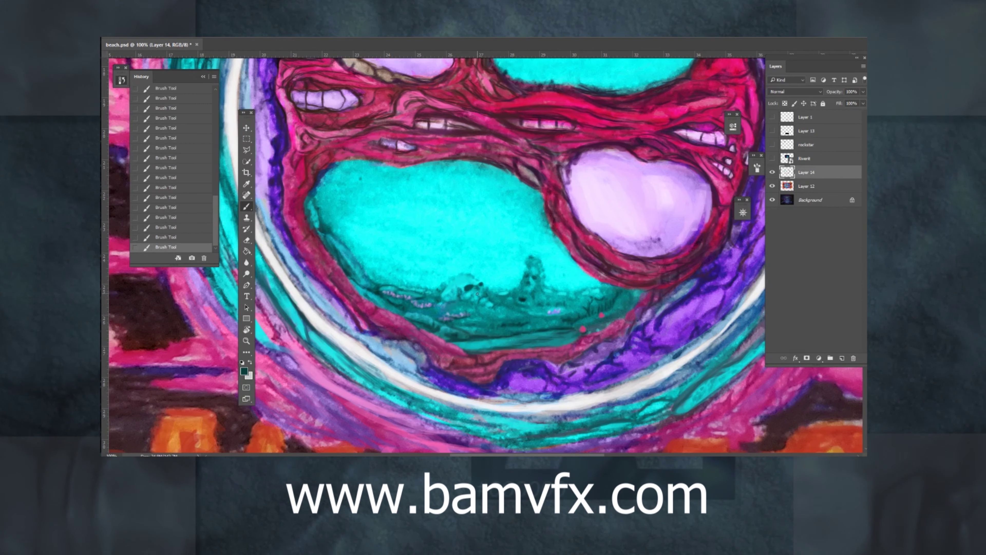
Darken the left inner edge of the teal shape with sampled dark strokes.
{"action": "left_click_drag", "start_coordinate": [328, 243], "coordinate": [348, 266]}
{"action": "left_click", "coordinate": [312, 223], "text": "alt"}
{"action": "mouse_move", "coordinate": [307, 200]}
{"action": "left_mouse_down"}
{"action": "mouse_move", "coordinate": [313, 232]}
{"action": "mouse_move", "coordinate": [346, 275]}
{"action": "left_mouse_up"}
{"action": "left_click", "coordinate": [310, 196], "text": "alt"}
Choose a light foreground colour and paint highlights and shadows on the skull in the teal landscape.
{"action": "left_click", "coordinate": [245, 371]}
{"action": "left_click", "coordinate": [506, 214]}
{"action": "left_click", "coordinate": [594, 119]}
{"action": "left_click", "coordinate": [757, 113]}
{"action": "left_click", "coordinate": [437, 301], "text": "alt"}
{"action": "left_click", "coordinate": [479, 283], "text": "alt"}
{"action": "left_click", "coordinate": [455, 287], "text": "alt"}
{"action": "mouse_move", "coordinate": [448, 295]}
{"action": "left_mouse_down"}
{"action": "mouse_move", "coordinate": [384, 303]}
{"action": "mouse_move", "coordinate": [481, 293]}
{"action": "left_mouse_up"}
{"action": "left_click", "coordinate": [469, 287], "text": "alt"}
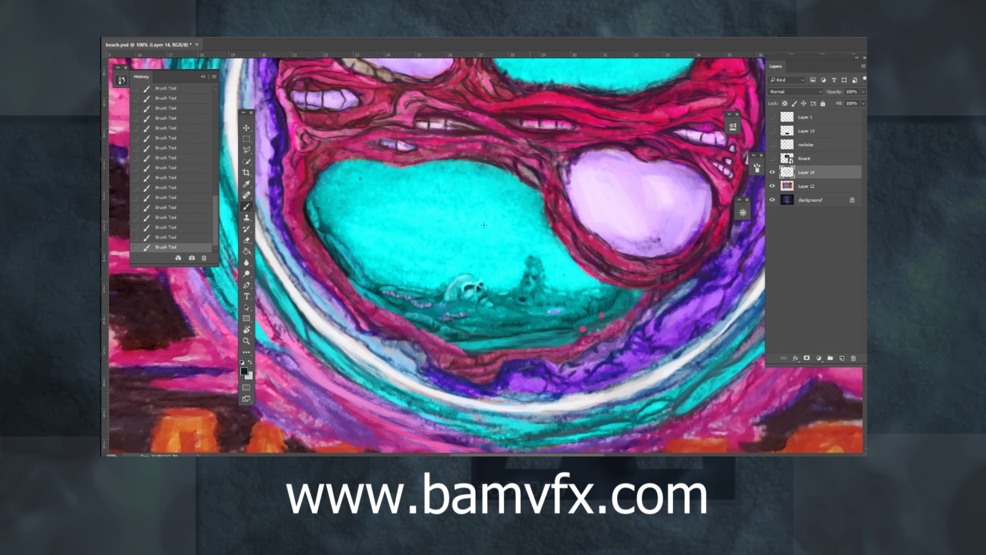
Paint dark strokes across the bottom strip of the teal ground and retouch its left edge with sampled colours.
{"action": "mouse_move", "coordinate": [445, 341]}
{"action": "left_mouse_down"}
{"action": "mouse_move", "coordinate": [574, 338]}
{"action": "mouse_move", "coordinate": [555, 344]}
{"action": "left_mouse_up"}
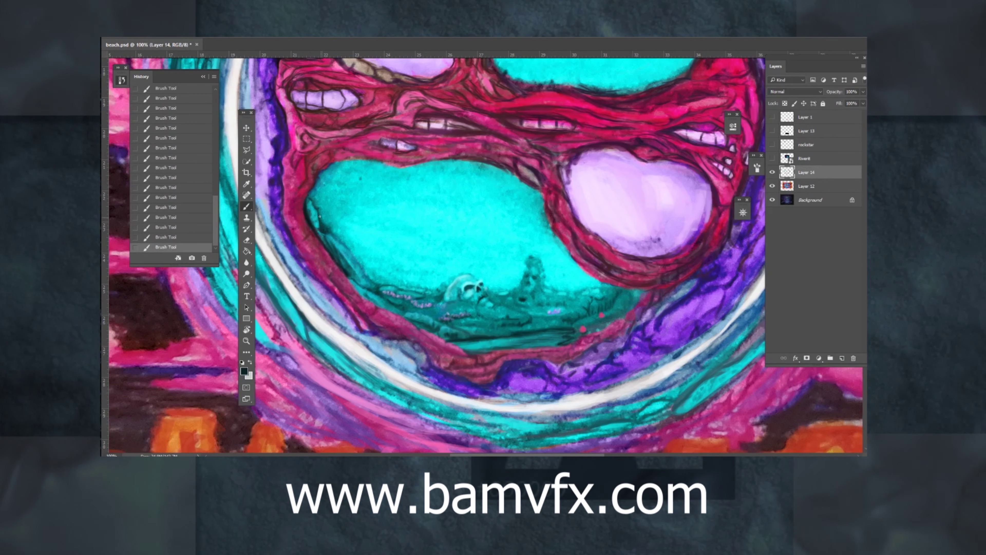
{"action": "left_click", "coordinate": [359, 291], "text": "alt"}
{"action": "left_click_drag", "start_coordinate": [365, 297], "coordinate": [381, 305]}
{"action": "left_click", "coordinate": [332, 237], "text": "alt"}
{"action": "left_click_drag", "start_coordinate": [332, 235], "coordinate": [375, 283]}
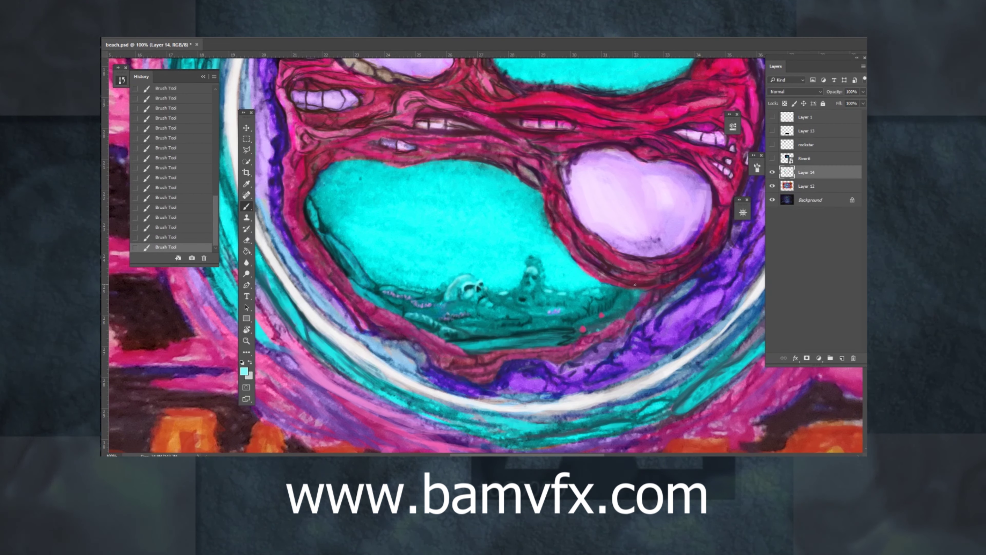
Detail the rock column and the large skull with sampled light and dark teal strokes.
{"action": "left_click", "coordinate": [394, 273], "text": "alt"}
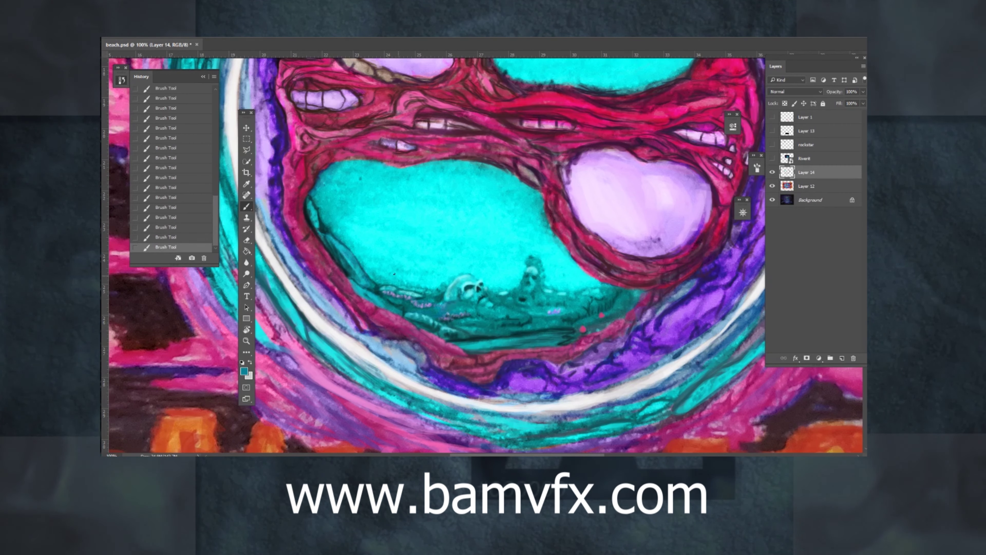
{"action": "left_click", "coordinate": [406, 300], "text": "alt"}
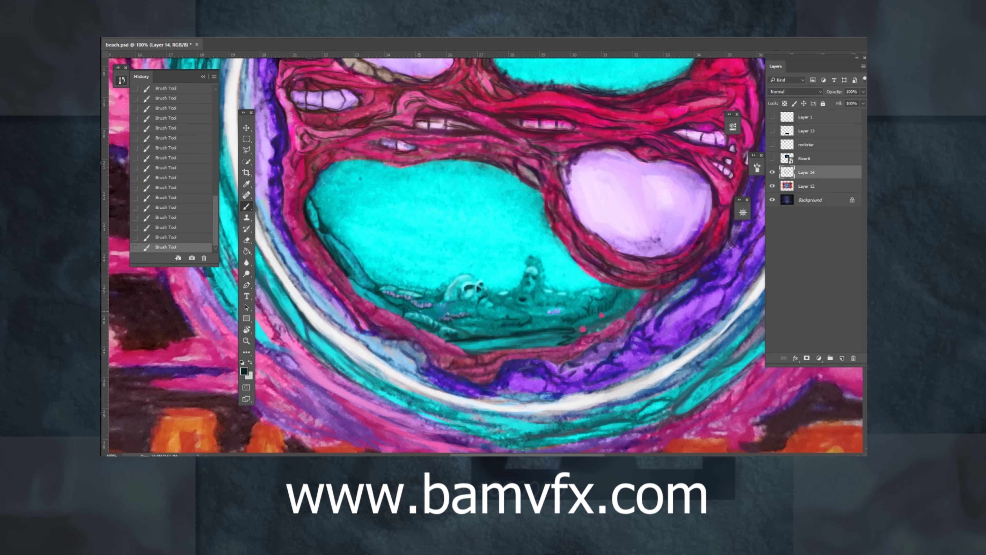
{"action": "left_click", "coordinate": [469, 281], "text": "alt"}
{"action": "left_click_drag", "start_coordinate": [520, 295], "coordinate": [526, 295]}
{"action": "left_click", "coordinate": [528, 288]}
{"action": "left_click", "coordinate": [537, 285], "text": "alt"}
{"action": "left_click", "coordinate": [539, 274], "text": "alt"}
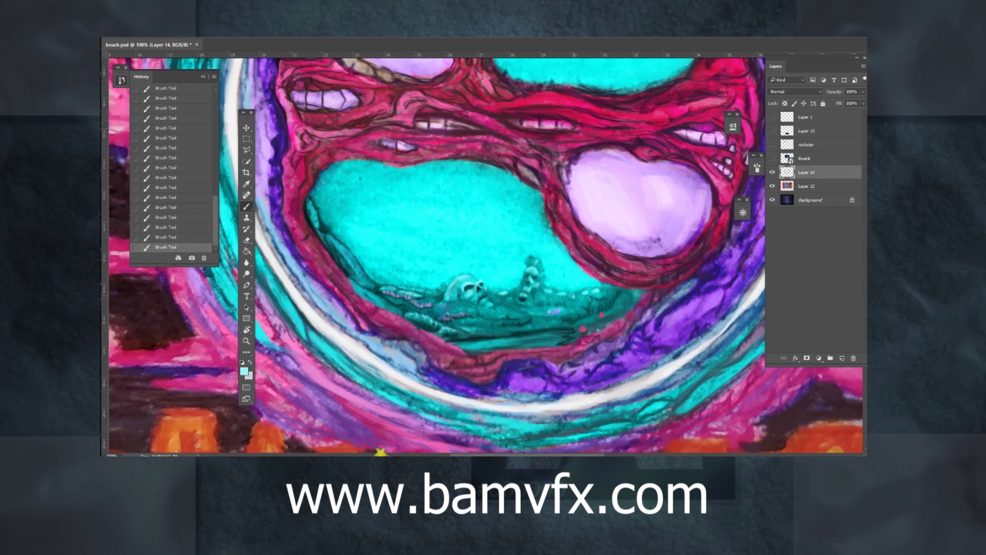
{"action": "left_click", "coordinate": [473, 297], "text": "alt"}
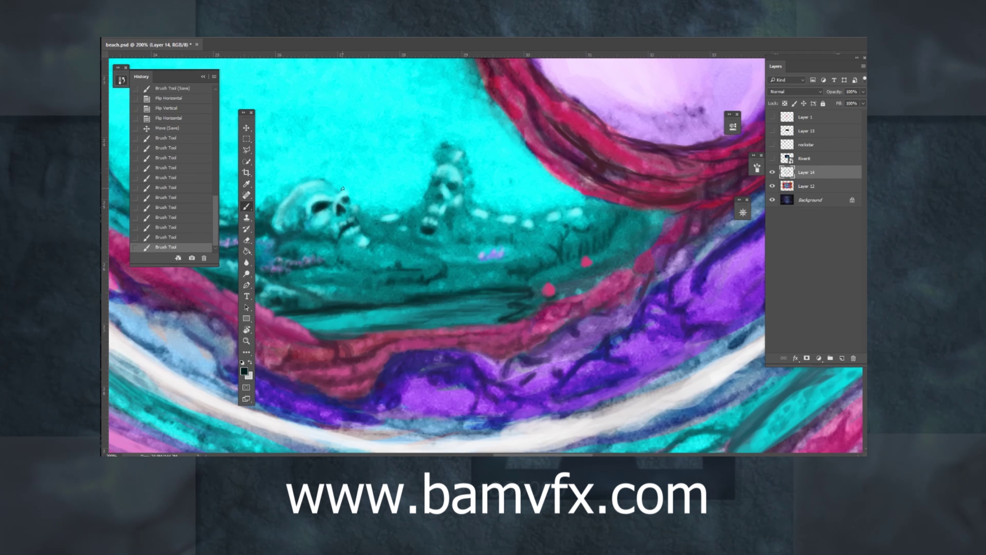
{"action": "left_click_drag", "start_coordinate": [336, 196], "coordinate": [320, 200]}
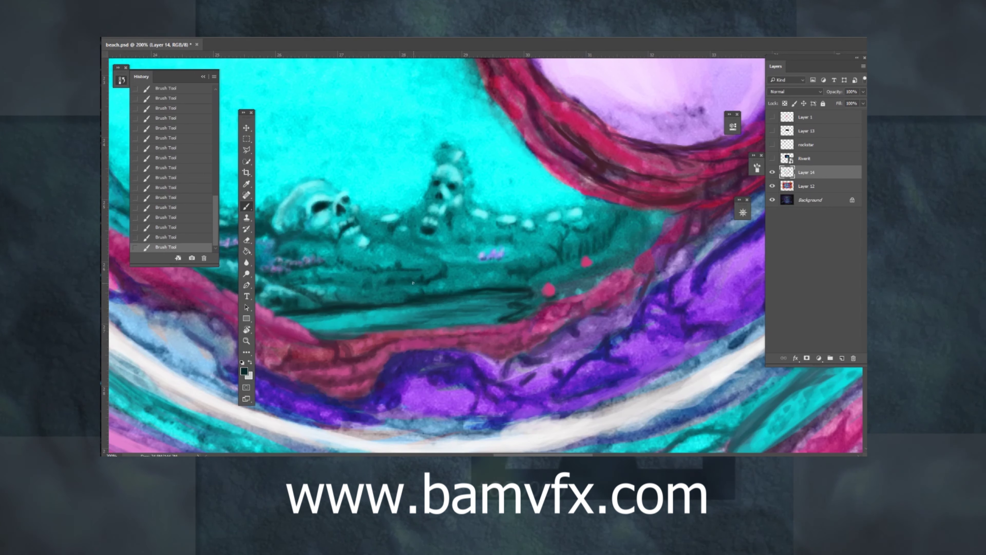
Retouch the right edge of the teal ground and paint a long bone-like form below the large skull.
{"action": "left_click", "coordinate": [657, 228], "text": "alt"}
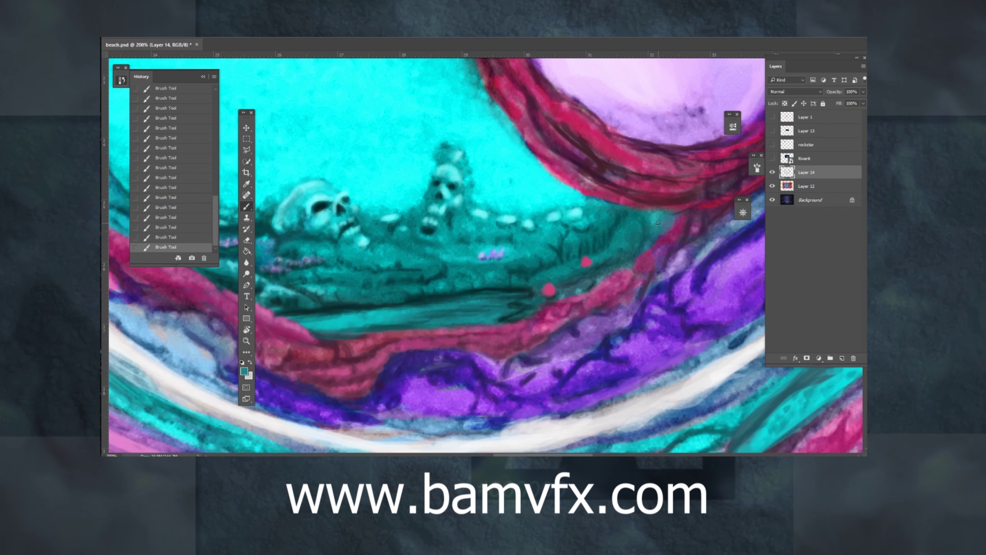
{"action": "left_click_drag", "start_coordinate": [623, 245], "coordinate": [625, 234]}
{"action": "left_click_drag", "start_coordinate": [362, 281], "coordinate": [369, 277]}
{"action": "mouse_move", "coordinate": [381, 279]}
{"action": "left_mouse_down"}
{"action": "mouse_move", "coordinate": [442, 265]}
{"action": "mouse_move", "coordinate": [338, 273]}
{"action": "left_mouse_up"}
{"action": "left_click_drag", "start_coordinate": [329, 274], "coordinate": [319, 271]}
{"action": "left_click", "coordinate": [392, 258], "text": "alt"}
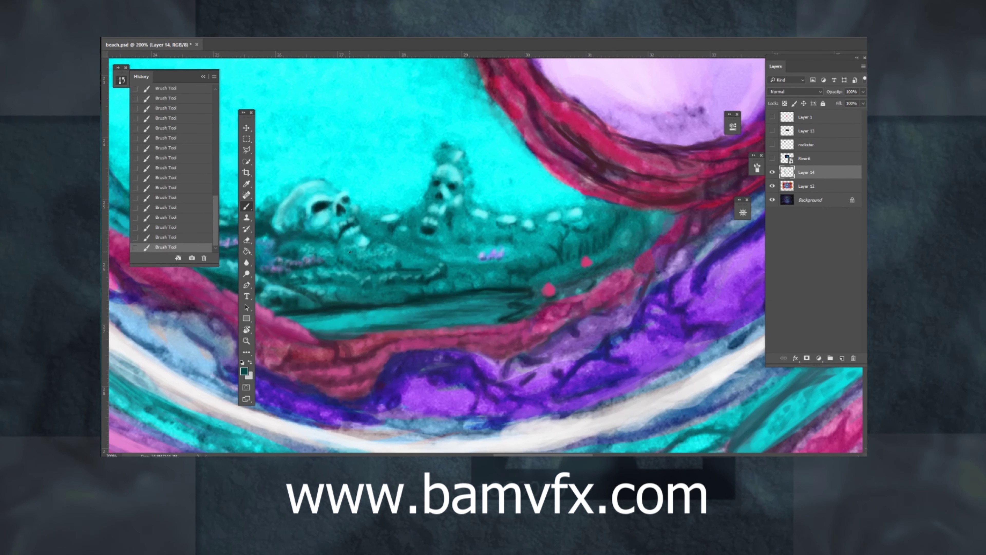
{"action": "left_click_drag", "start_coordinate": [324, 268], "coordinate": [455, 282]}
Choose a darker teal foreground colour and paint shadow strokes on the ground beside the large skull.
{"action": "left_click", "coordinate": [244, 371]}
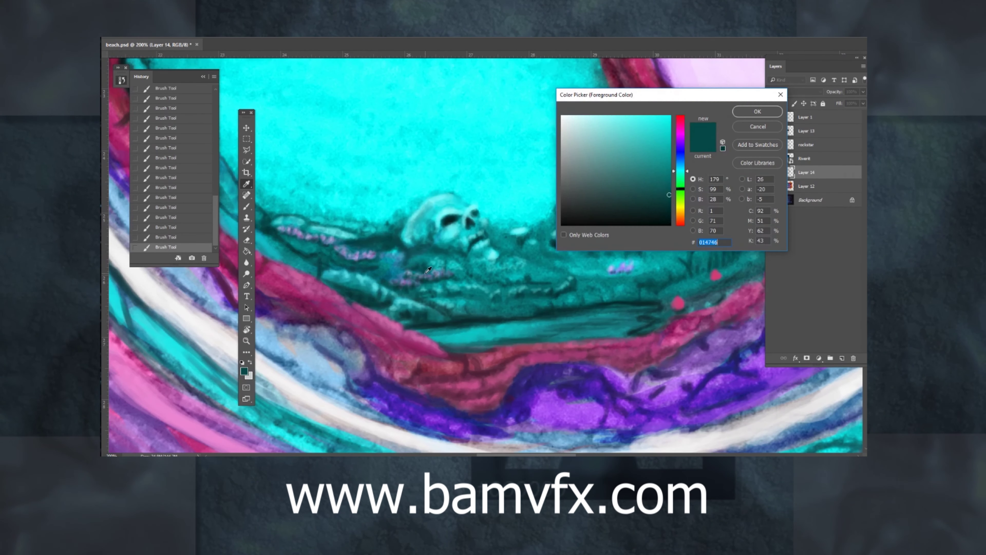
{"action": "left_click", "coordinate": [666, 211]}
{"action": "left_click", "coordinate": [754, 110]}
{"action": "left_click_drag", "start_coordinate": [392, 263], "coordinate": [393, 258]}
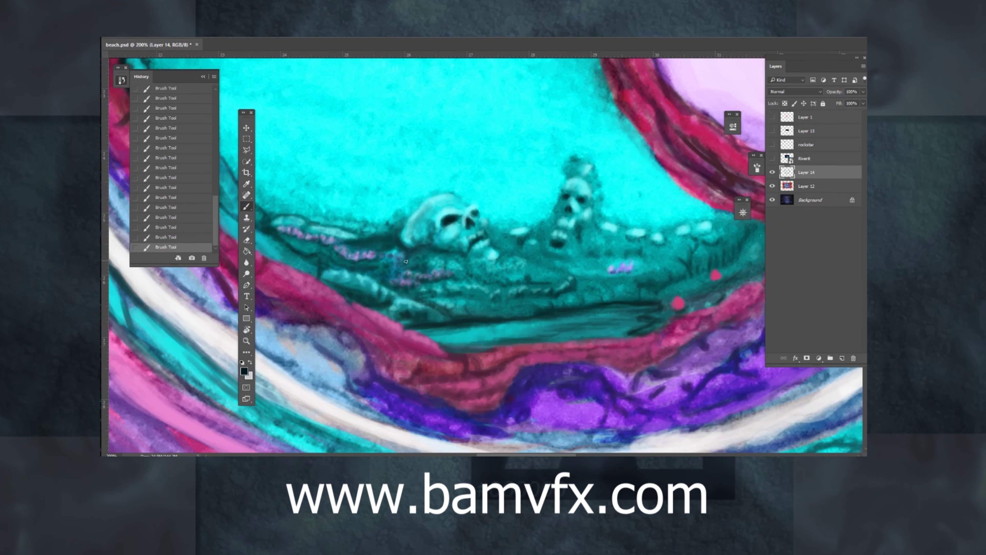
{"action": "mouse_move", "coordinate": [287, 249]}
{"action": "left_mouse_down"}
{"action": "mouse_move", "coordinate": [373, 272]}
{"action": "mouse_move", "coordinate": [365, 240]}
{"action": "left_mouse_up"}
Paint sampled detail strokes on the ground around and below the skull column.
{"action": "left_click", "coordinate": [533, 235], "text": "alt"}
{"action": "left_click_drag", "start_coordinate": [547, 222], "coordinate": [533, 219]}
{"action": "left_click_drag", "start_coordinate": [623, 261], "coordinate": [533, 260]}
{"action": "left_click", "coordinate": [511, 283], "text": "alt"}
{"action": "left_click_drag", "start_coordinate": [538, 304], "coordinate": [528, 304]}
{"action": "left_click", "coordinate": [543, 302], "text": "alt"}
{"action": "left_click_drag", "start_coordinate": [533, 302], "coordinate": [559, 299]}
Dab sampled white on the two pink dots and paint a sampled stroke along the teal strip below them.
{"action": "left_click", "coordinate": [653, 257], "text": "alt"}
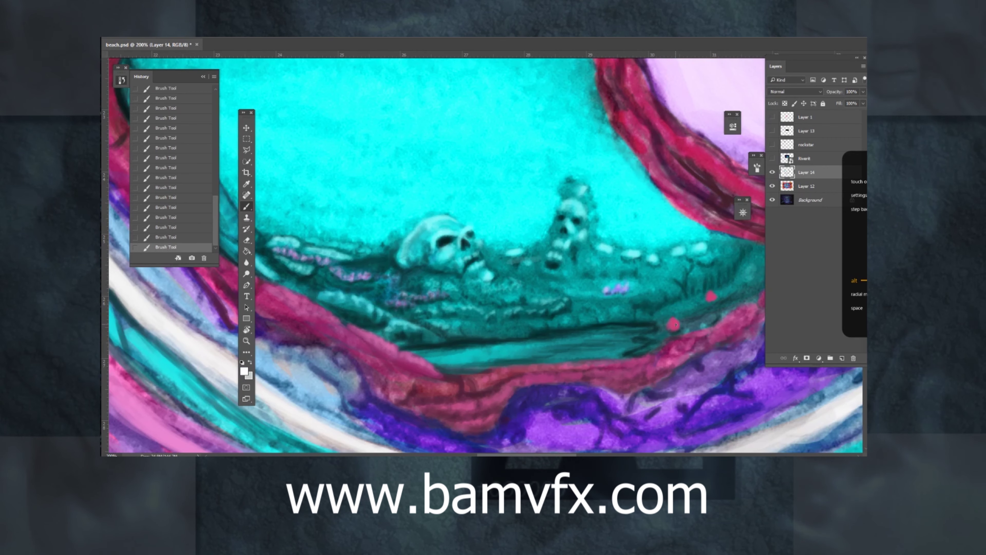
{"action": "left_click", "coordinate": [672, 324]}
{"action": "left_click", "coordinate": [710, 296]}
{"action": "left_click", "coordinate": [656, 327], "text": "alt"}
{"action": "key", "text": "Return"}
{"action": "key", "text": "Return"}
{"action": "left_click", "coordinate": [625, 335], "text": "alt"}
{"action": "mouse_move", "coordinate": [556, 346]}
{"action": "left_mouse_down"}
{"action": "mouse_move", "coordinate": [600, 333]}
{"action": "mouse_move", "coordinate": [500, 358]}
{"action": "left_mouse_up"}
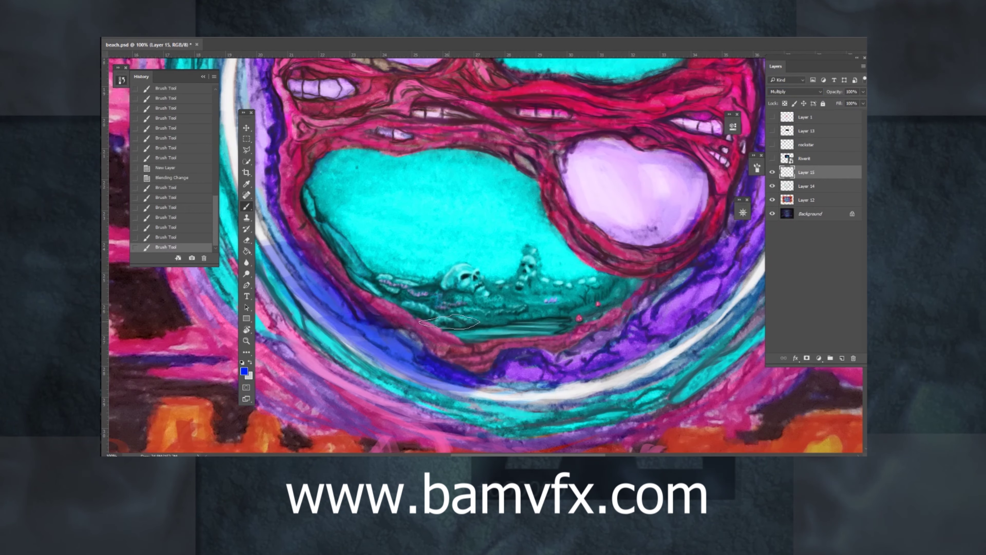
Paint blue strokes over the lower teal shape and its surroundings on the Multiply layer, Layer 15.
{"action": "scroll", "coordinate": [475, 301], "scroll_direction": "down", "scroll_amount": 2}
{"action": "mouse_move", "coordinate": [363, 217]}
{"action": "left_mouse_down"}
{"action": "mouse_move", "coordinate": [396, 307]}
{"action": "mouse_move", "coordinate": [403, 293]}
{"action": "left_mouse_up"}
{"action": "mouse_move", "coordinate": [412, 301]}
{"action": "left_mouse_down"}
{"action": "mouse_move", "coordinate": [472, 332]}
{"action": "mouse_move", "coordinate": [621, 295]}
{"action": "left_mouse_up"}
{"action": "left_click_drag", "start_coordinate": [524, 241], "coordinate": [559, 278]}
{"action": "left_click_drag", "start_coordinate": [590, 218], "coordinate": [559, 299]}
{"action": "mouse_move", "coordinate": [544, 264]}
{"action": "left_mouse_down"}
{"action": "mouse_move", "coordinate": [533, 225]}
{"action": "mouse_move", "coordinate": [571, 264]}
{"action": "left_mouse_up"}
{"action": "left_click_drag", "start_coordinate": [520, 225], "coordinate": [383, 215]}
{"action": "mouse_move", "coordinate": [365, 248]}
{"action": "left_mouse_down"}
{"action": "mouse_move", "coordinate": [373, 288]}
{"action": "mouse_move", "coordinate": [559, 307]}
{"action": "left_mouse_up"}
Erase blue paint over the skull landscape and cycle through blending modes for the layer.
{"action": "key", "text": "e"}
{"action": "left_click_drag", "start_coordinate": [447, 307], "coordinate": [524, 310]}
{"action": "left_click", "coordinate": [477, 285]}
{"action": "left_click", "coordinate": [782, 90]}
{"action": "scroll", "coordinate": [782, 90], "scroll_direction": "down", "scroll_amount": 16}
{"action": "scroll", "coordinate": [769, 93], "scroll_direction": "up", "scroll_amount": 14}
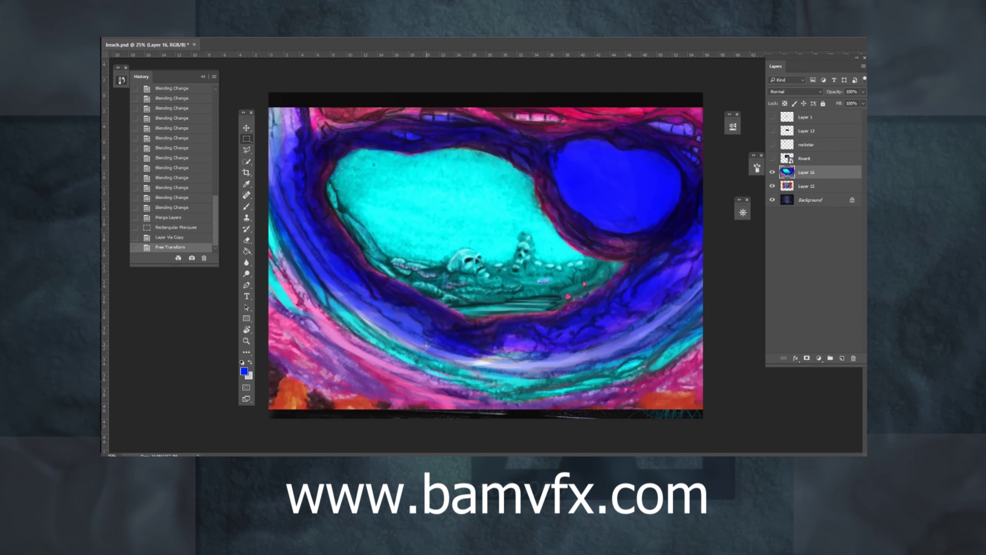
Create a new layer and paint sampled purple and dark blue strokes over the ring below the teal shape.
{"action": "left_click", "coordinate": [842, 358]}
{"action": "key", "text": "b"}
{"action": "mouse_move", "coordinate": [427, 349]}
{"action": "left_mouse_down"}
{"action": "mouse_move", "coordinate": [544, 365]}
{"action": "mouse_move", "coordinate": [388, 338]}
{"action": "left_mouse_up"}
{"action": "left_click", "coordinate": [528, 350], "text": "alt"}
{"action": "left_click_drag", "start_coordinate": [552, 373], "coordinate": [417, 353]}
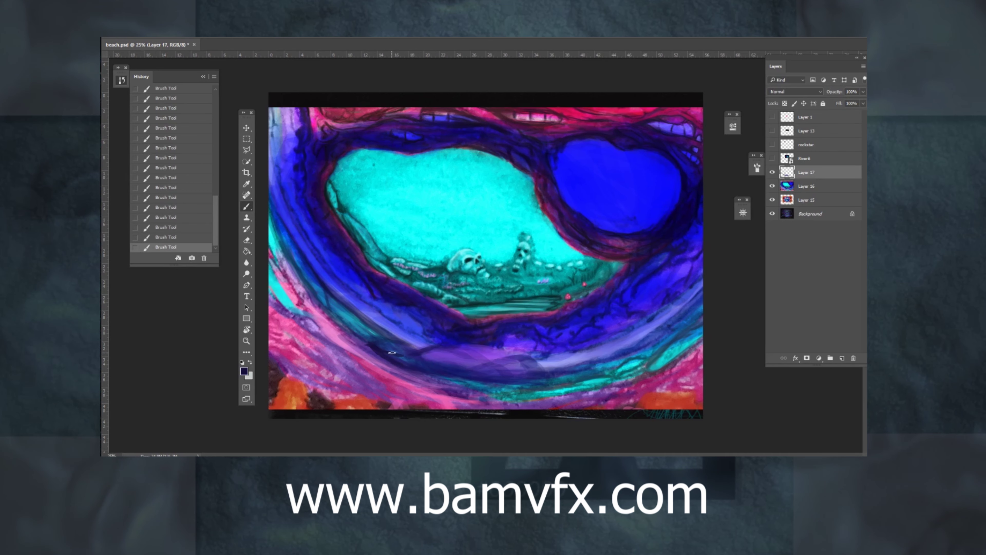
Paint broad strokes over the upper corners, left side and lower edges of the picture.
{"action": "key", "text": "ctrl+minus"}
{"action": "key", "text": "ctrl+minus"}
{"action": "key", "text": "ctrl+minus"}
{"action": "left_click", "coordinate": [550, 205]}
{"action": "left_click", "coordinate": [426, 208]}
{"action": "mouse_move", "coordinate": [450, 307]}
{"action": "left_mouse_down"}
{"action": "mouse_move", "coordinate": [535, 307]}
{"action": "mouse_move", "coordinate": [490, 298]}
{"action": "left_mouse_up"}
{"action": "mouse_move", "coordinate": [557, 271]}
{"action": "left_mouse_down"}
{"action": "mouse_move", "coordinate": [505, 293]}
{"action": "mouse_move", "coordinate": [417, 239]}
{"action": "left_mouse_up"}
{"action": "left_click_drag", "start_coordinate": [429, 278], "coordinate": [413, 259]}
{"action": "left_click_drag", "start_coordinate": [459, 302], "coordinate": [425, 282]}
Paint a sampled blue band along the picture's top edge and cyan highlights on the blue oval.
{"action": "left_click", "coordinate": [530, 233], "text": "alt"}
{"action": "mouse_move", "coordinate": [557, 203]}
{"action": "left_mouse_down"}
{"action": "mouse_move", "coordinate": [397, 205]}
{"action": "mouse_move", "coordinate": [503, 196]}
{"action": "mouse_move", "coordinate": [413, 202]}
{"action": "left_mouse_up"}
{"action": "left_click", "coordinate": [543, 238], "text": "alt"}
{"action": "left_click", "coordinate": [451, 238], "text": "alt"}
{"action": "left_click_drag", "start_coordinate": [547, 231], "coordinate": [546, 227]}
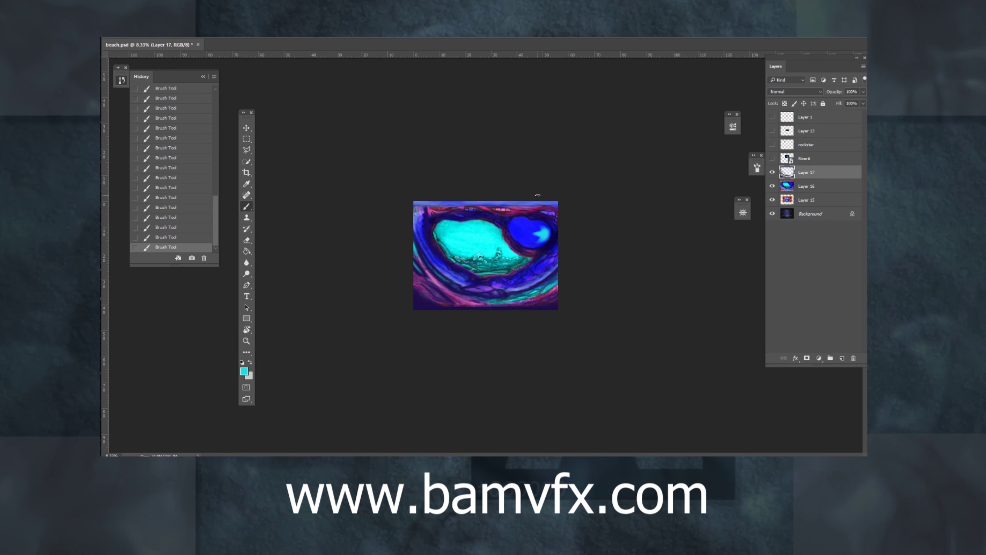
{"action": "left_click_drag", "start_coordinate": [556, 204], "coordinate": [529, 204]}
{"action": "left_click_drag", "start_coordinate": [417, 205], "coordinate": [432, 210]}
{"action": "mouse_move", "coordinate": [521, 221]}
{"action": "left_mouse_down"}
{"action": "mouse_move", "coordinate": [514, 231]}
{"action": "mouse_move", "coordinate": [542, 236]}
{"action": "left_mouse_up"}
Choose a dark foreground colour and paint shadow strokes over the lower rings around the teal shape.
{"action": "key", "text": "ctrl+plus"}
{"action": "key", "text": "ctrl+plus"}
{"action": "left_click", "coordinate": [514, 362], "text": "alt"}
{"action": "left_click", "coordinate": [244, 371]}
{"action": "left_click", "coordinate": [757, 112]}
{"action": "left_click_drag", "start_coordinate": [604, 275], "coordinate": [589, 283]}
{"action": "left_click_drag", "start_coordinate": [541, 319], "coordinate": [531, 310]}
{"action": "mouse_move", "coordinate": [518, 302]}
{"action": "left_mouse_down"}
{"action": "mouse_move", "coordinate": [500, 321]}
{"action": "mouse_move", "coordinate": [355, 233]}
{"action": "mouse_move", "coordinate": [342, 197]}
{"action": "mouse_move", "coordinate": [415, 322]}
{"action": "mouse_move", "coordinate": [473, 327]}
{"action": "left_mouse_up"}
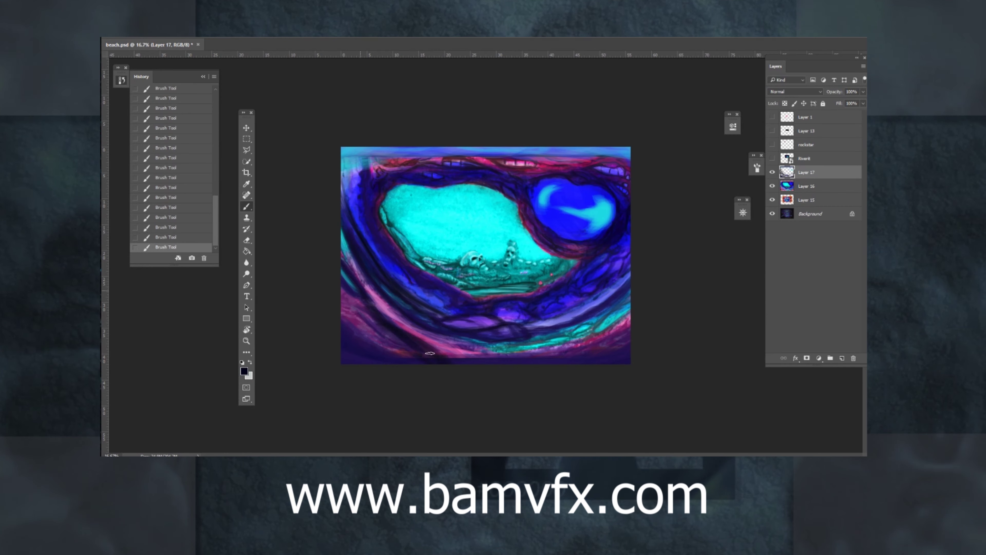